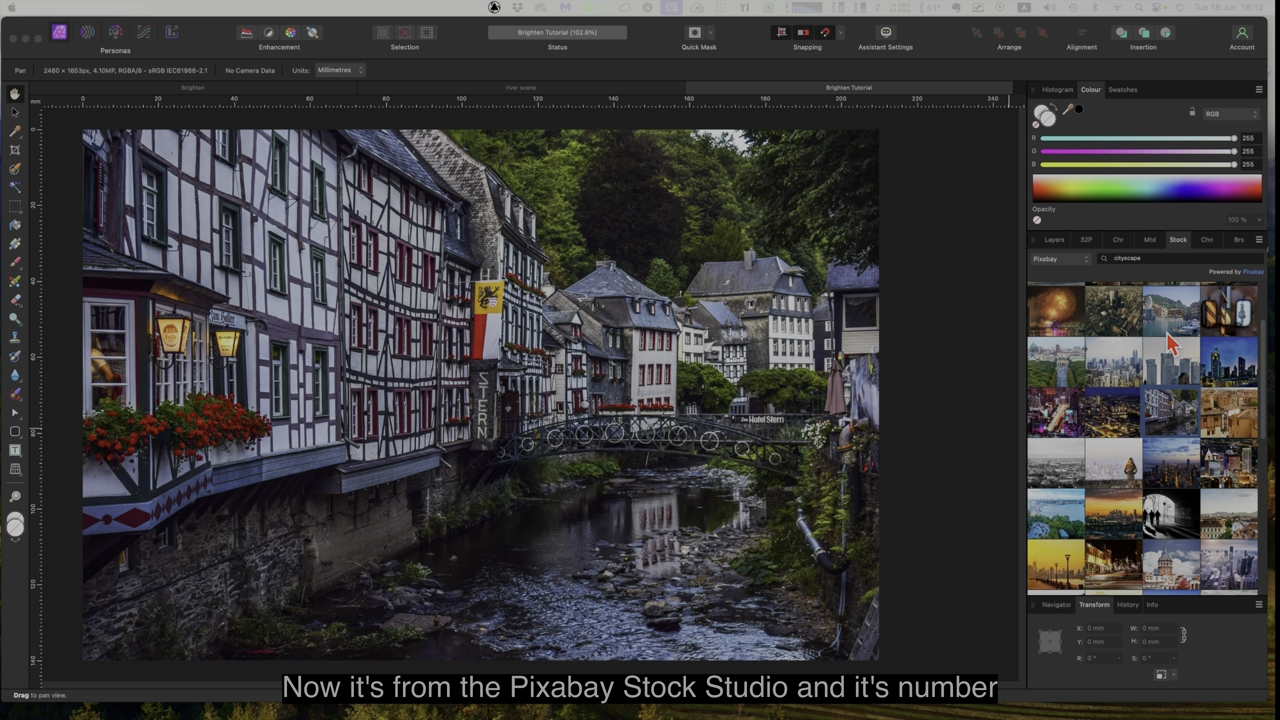
- Show the Layers panel and add a Curves adjustment layer above the village photo
mouse_move(1166, 417)
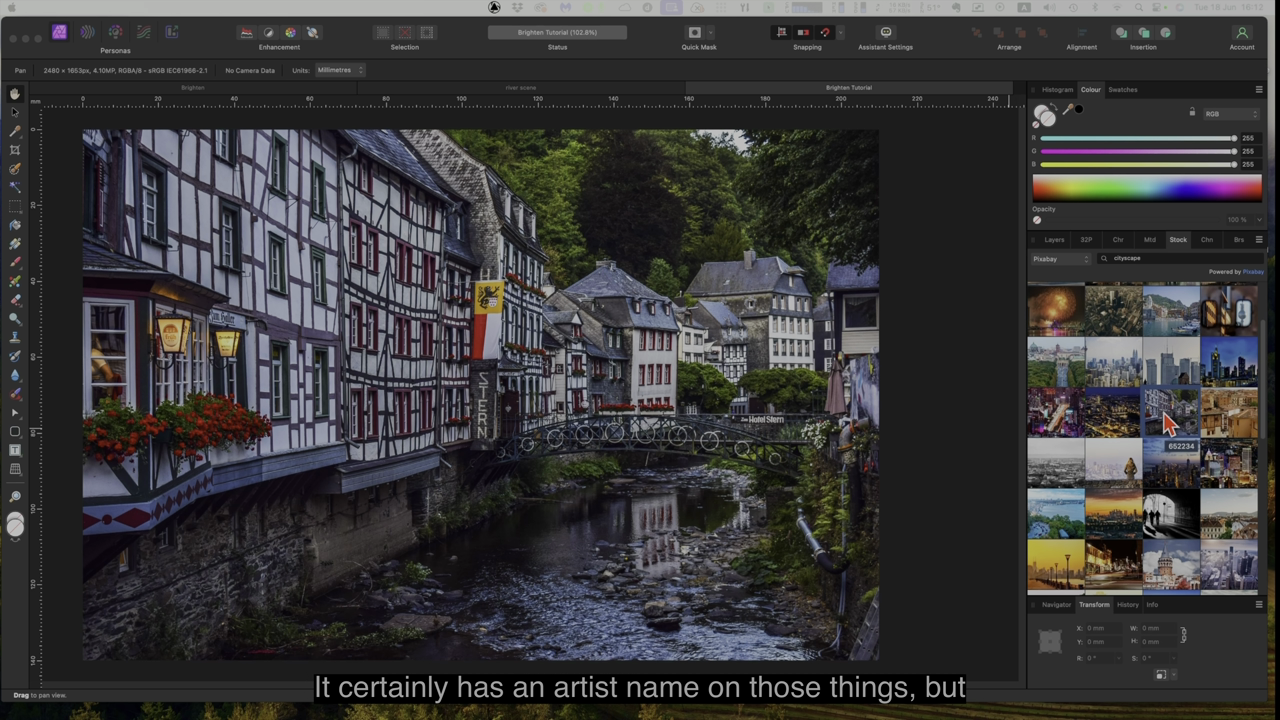
mouse_move(1104, 422)
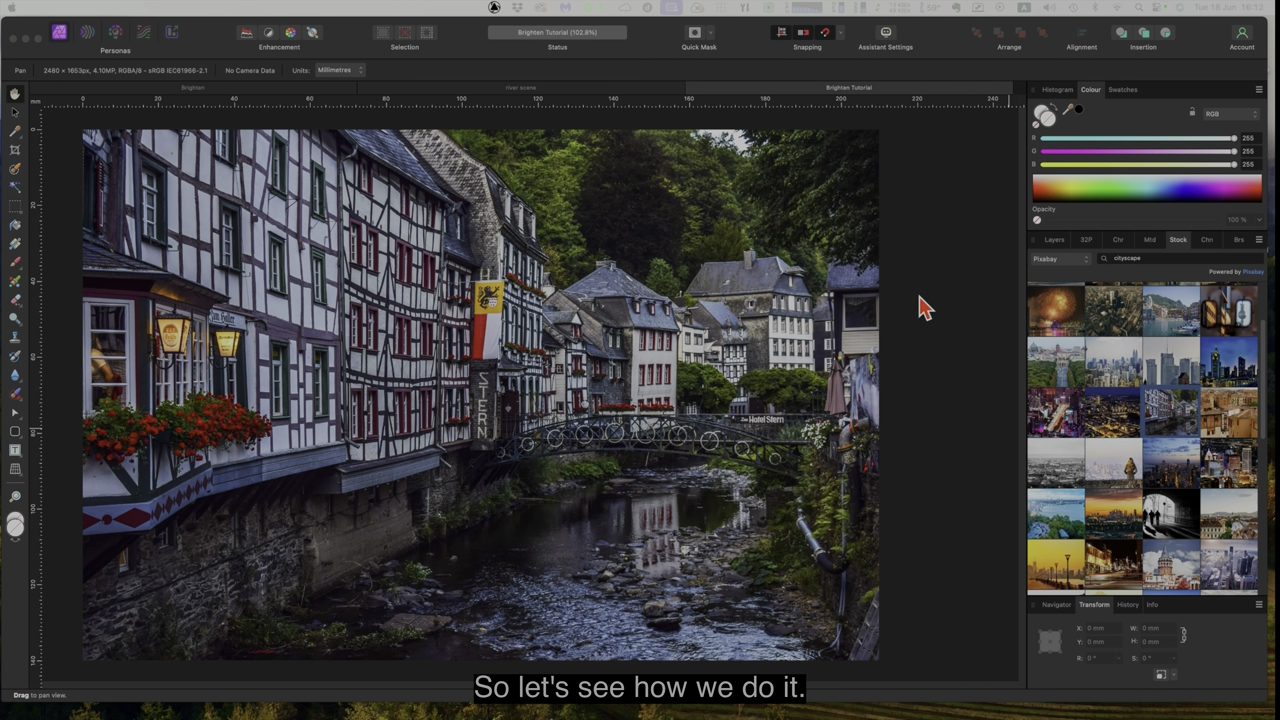
left_click(1054, 241)
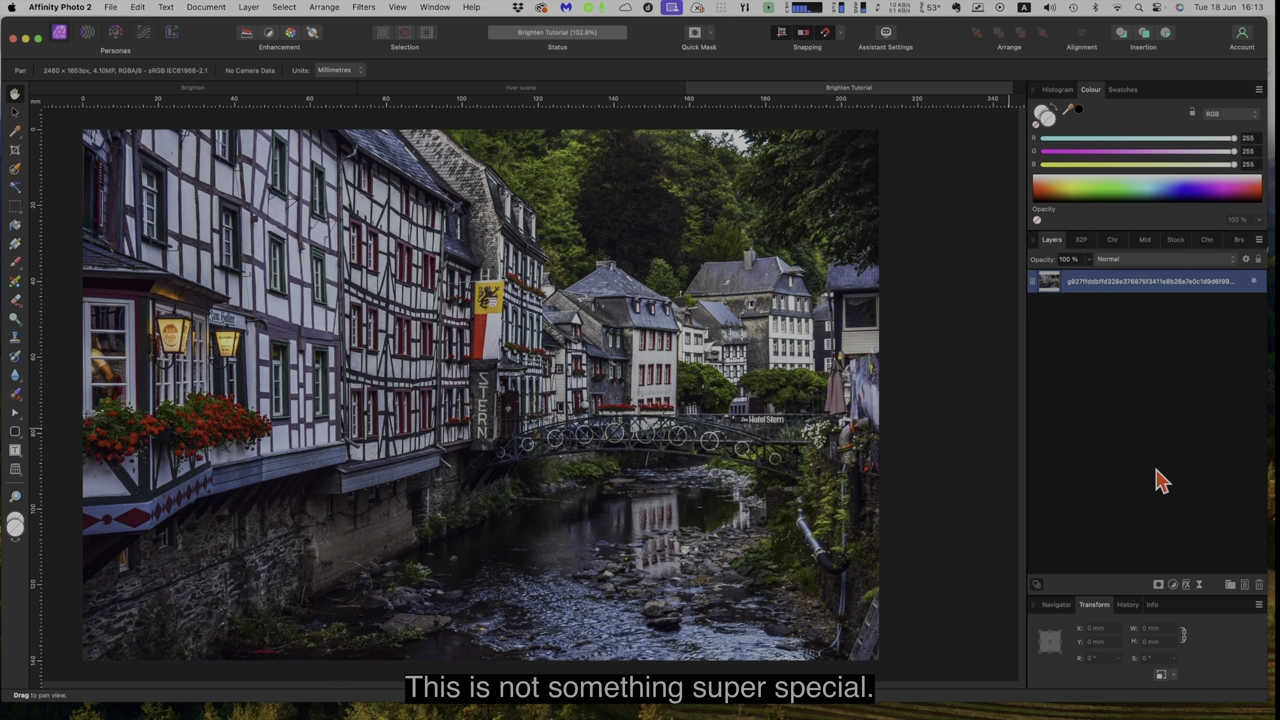
left_click(1175, 587)
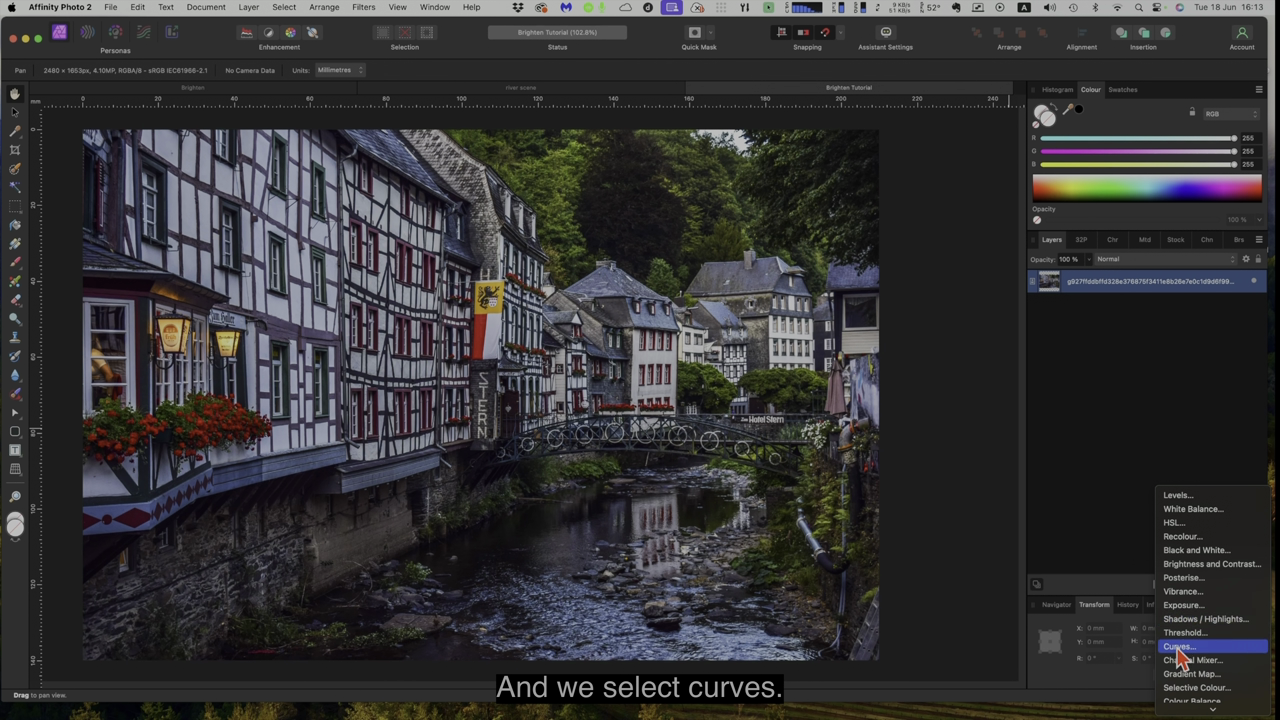
left_click(1178, 647)
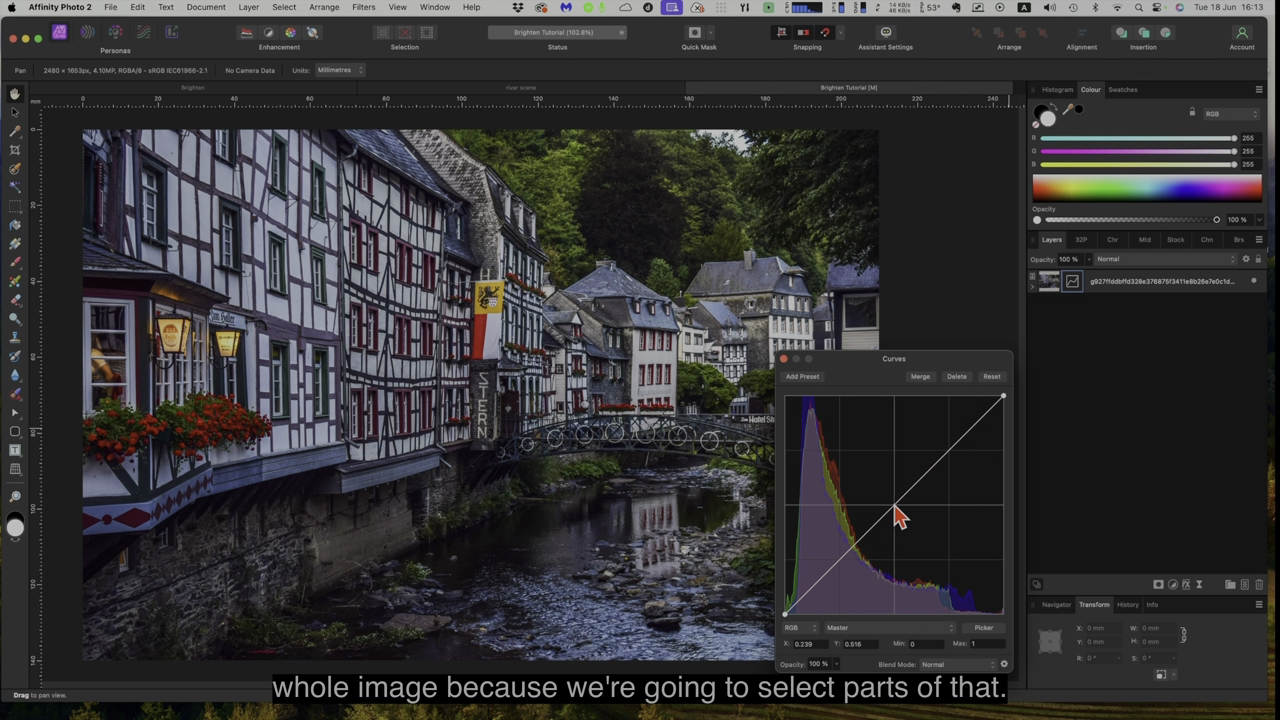
- Bow the Curves line up-left, ease the point down slightly, and close the Curves dialog
left_click_drag(896, 508, 843, 477)
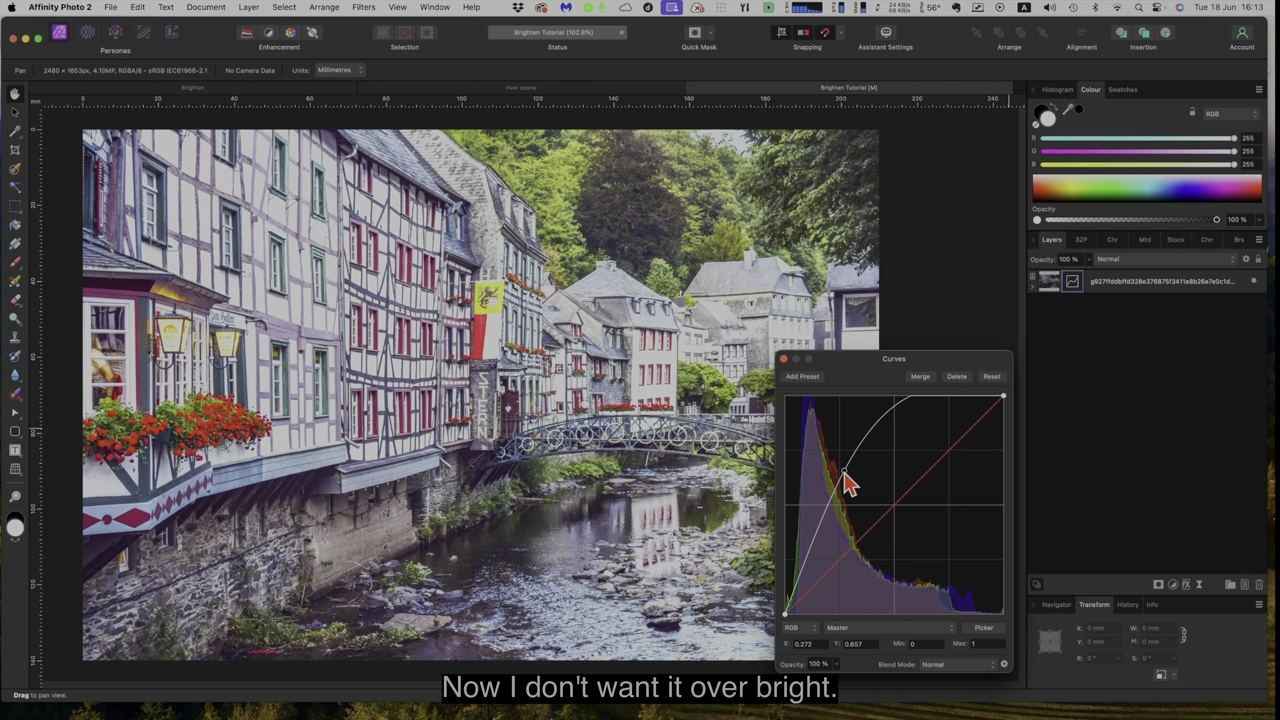
left_click_drag(845, 477, 834, 478)
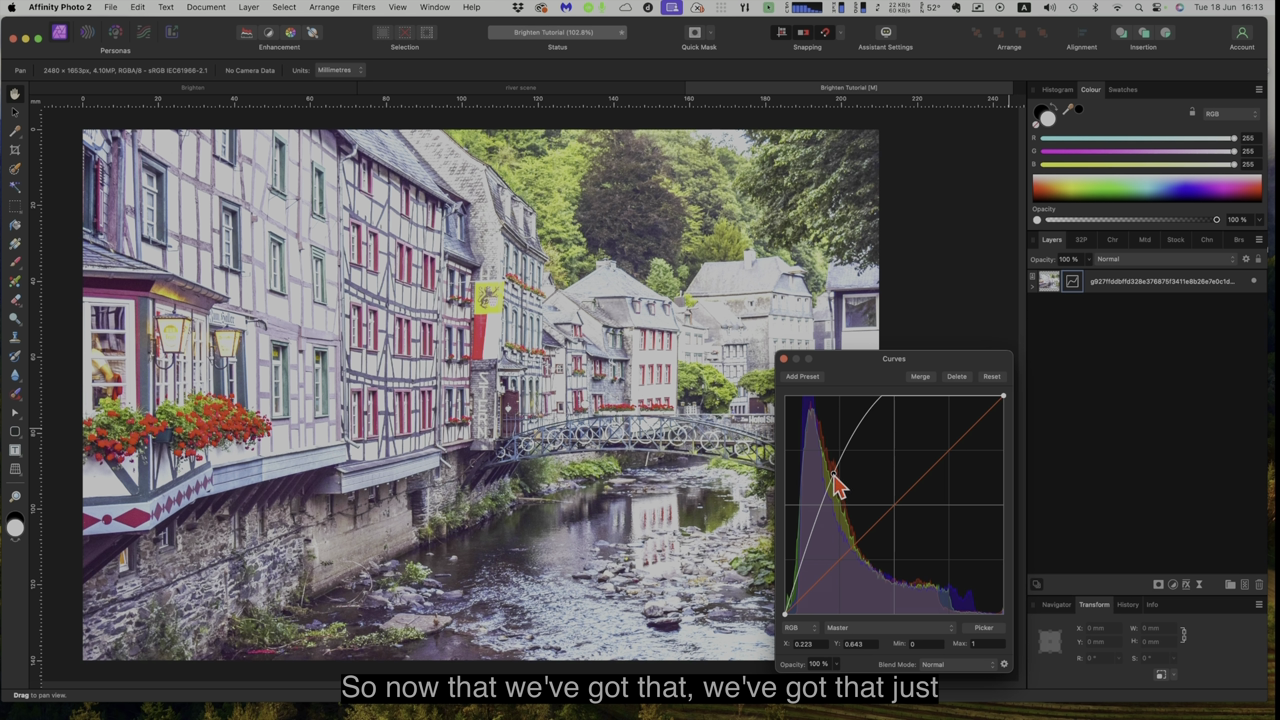
left_click_drag(833, 474, 826, 512)
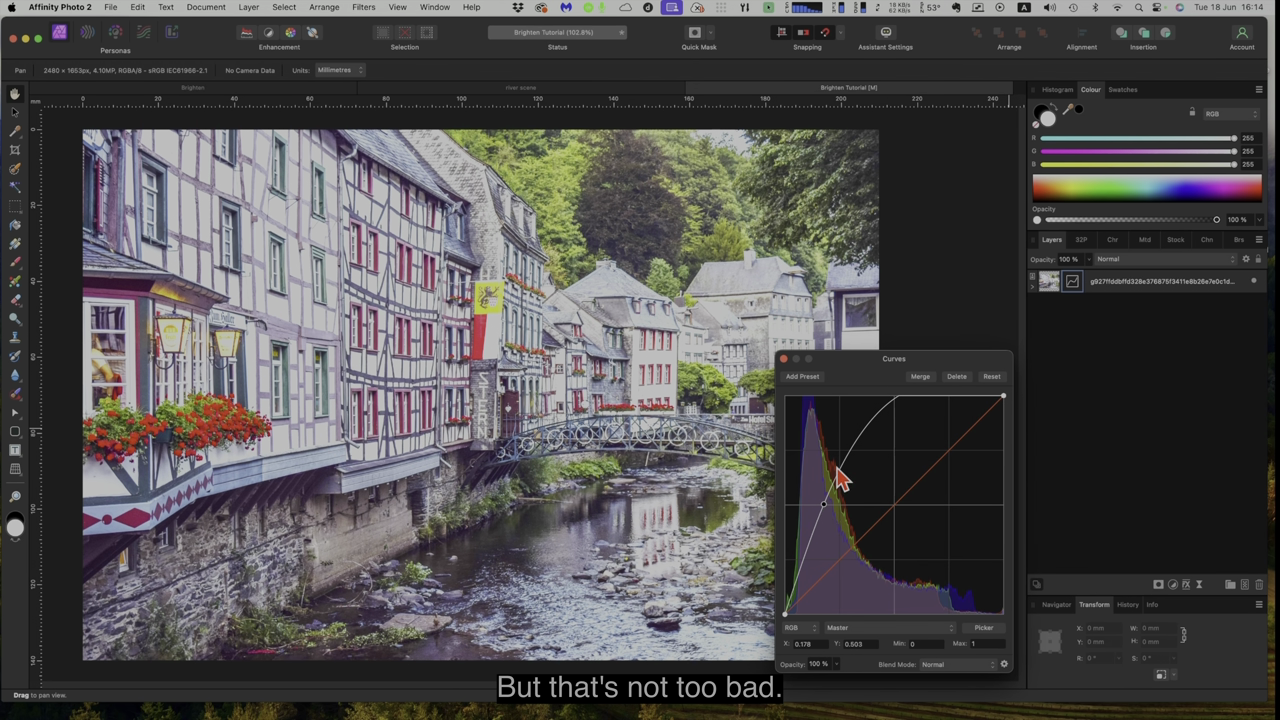
left_click(784, 359)
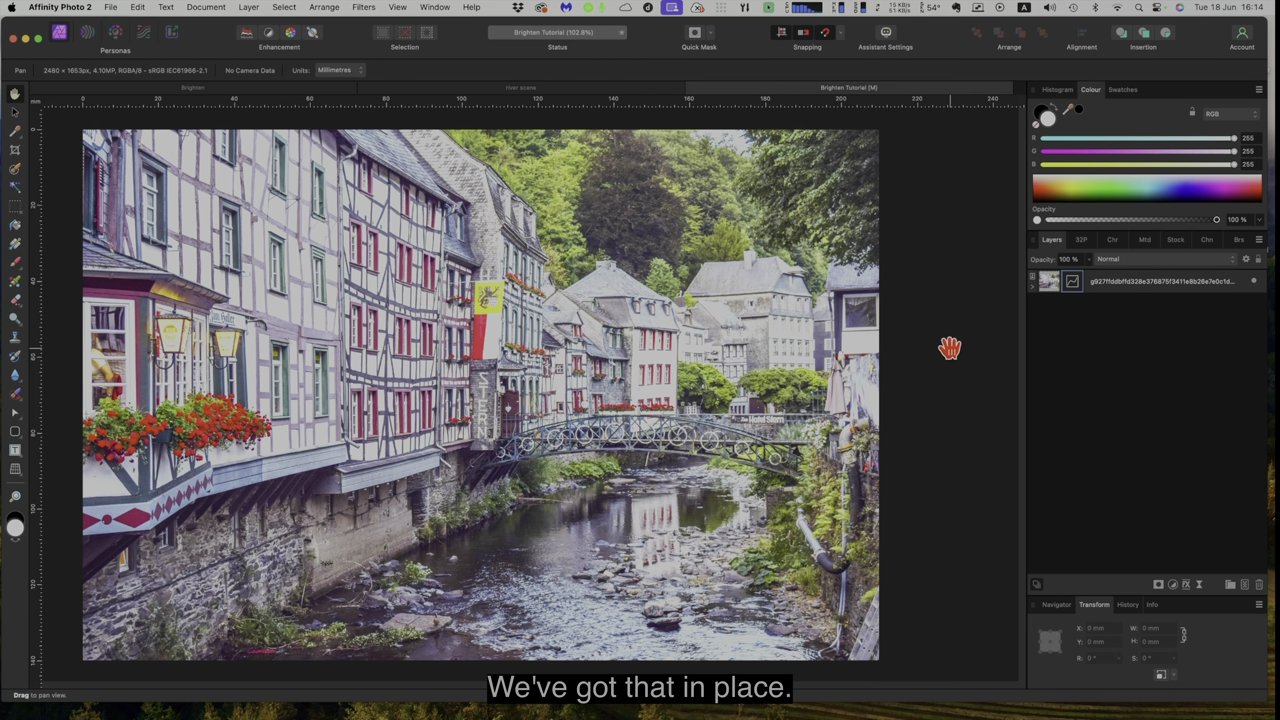
- Expand the photo layer and drag the nested Curves Adjustment above the pixel layer
left_click(1033, 281)
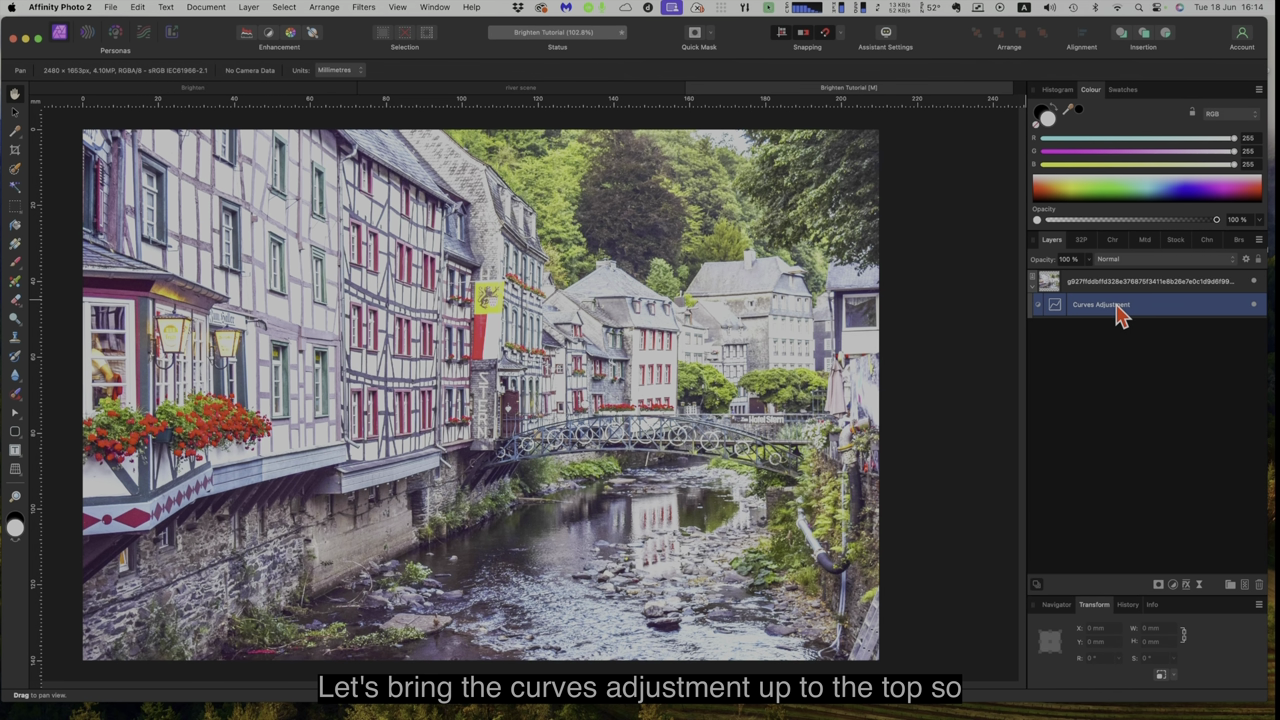
left_click_drag(1120, 314, 1120, 285)
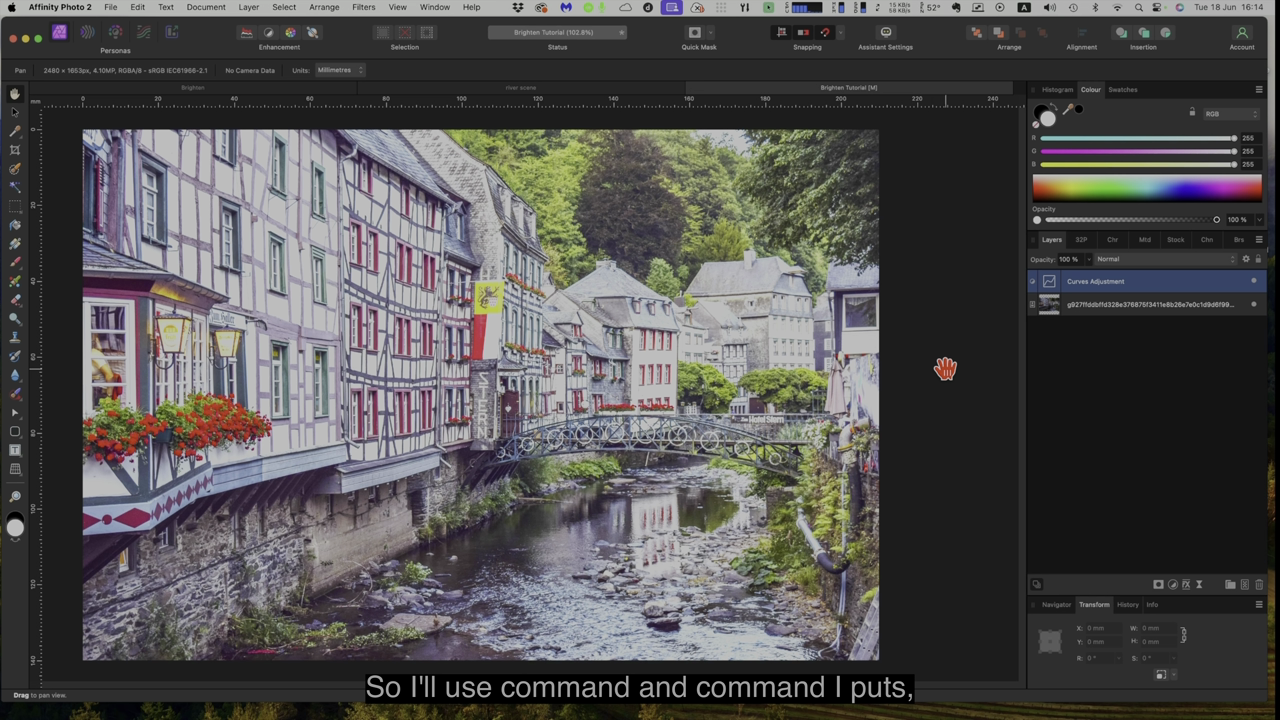
- Invert the Curves layer's mask to black with Cmd+I and toggle the layer's visibility
key("super+i")
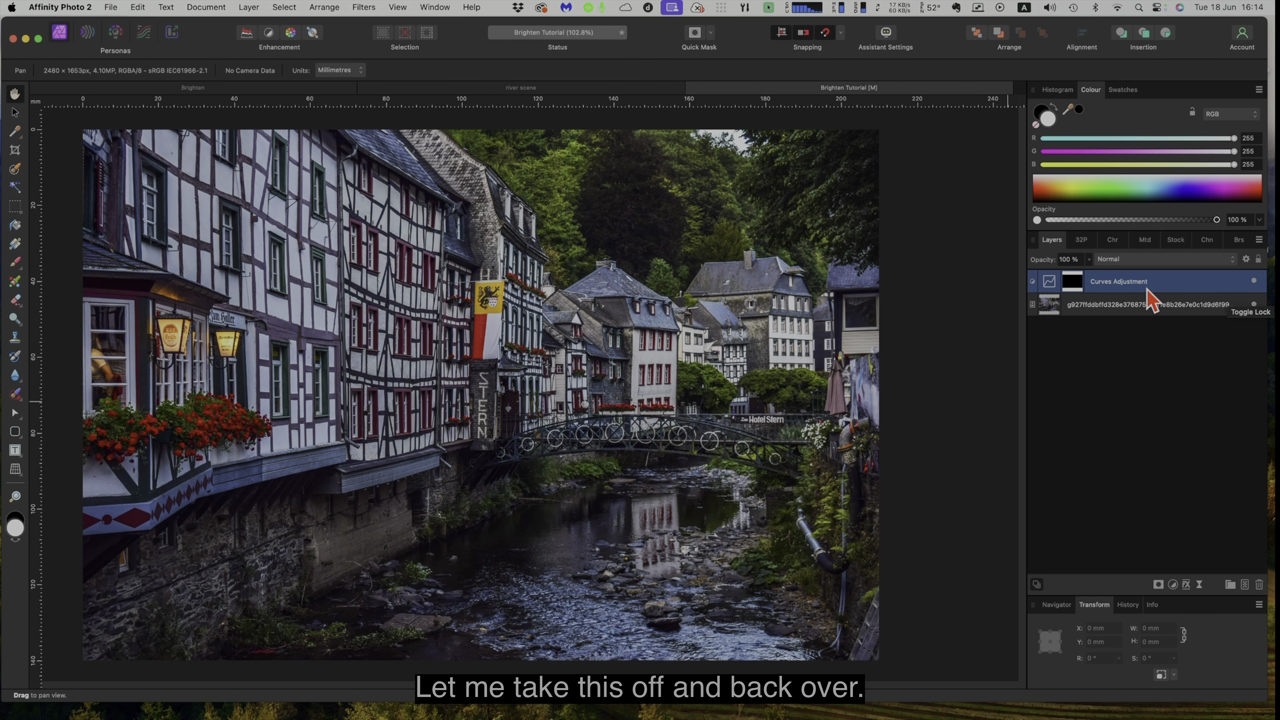
left_click(1257, 284)
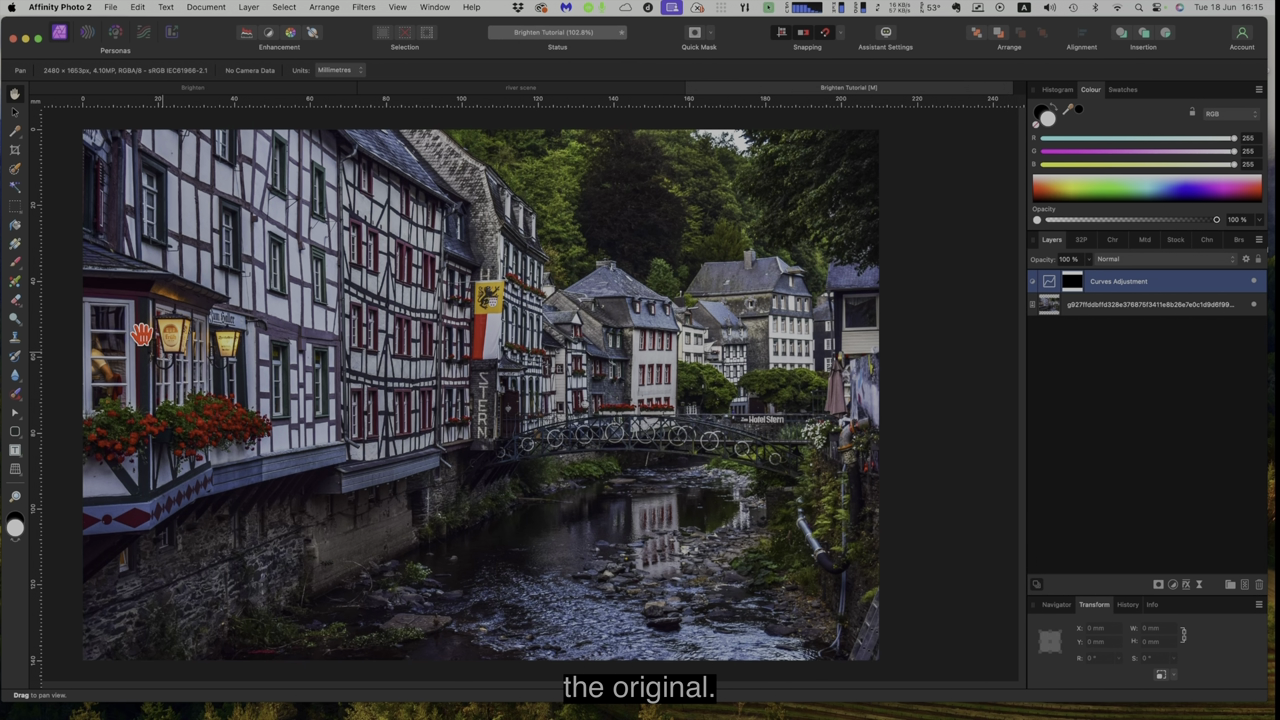
- Select the Paint Brush, set the painting colour to white, and widen it to about 320 px
left_click(15, 263)
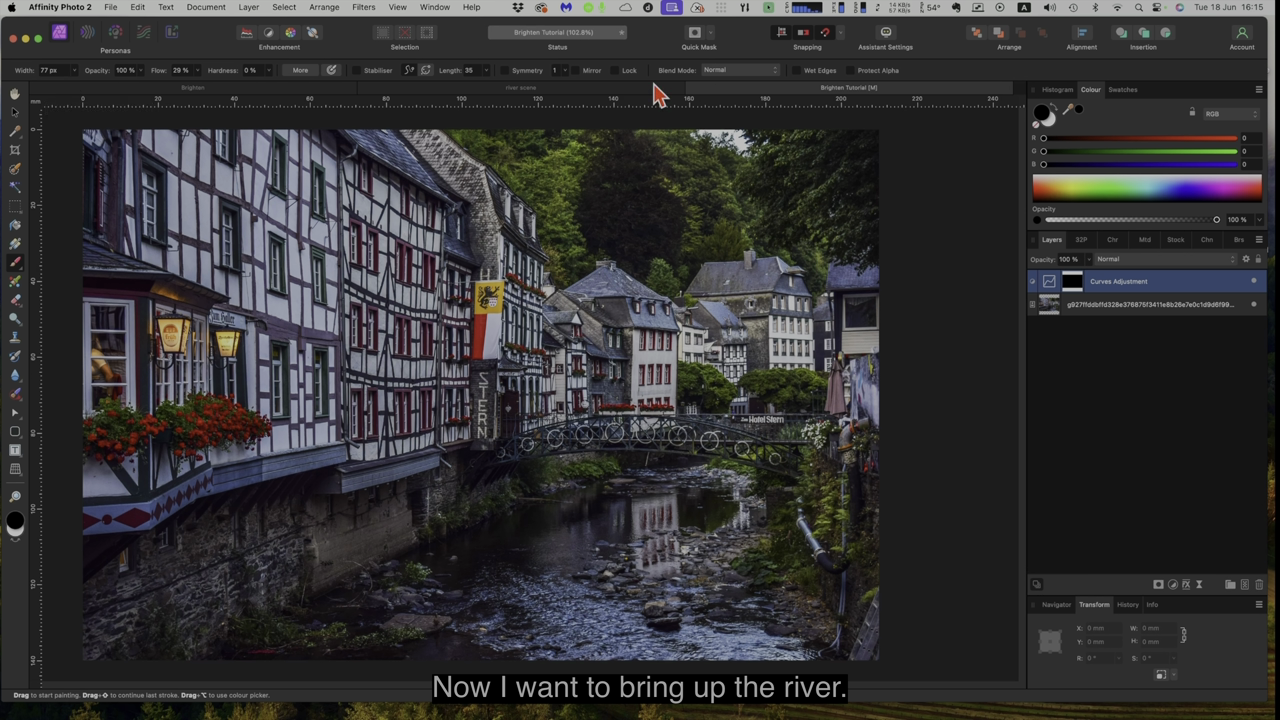
left_click(1047, 117)
left_click(1053, 107)
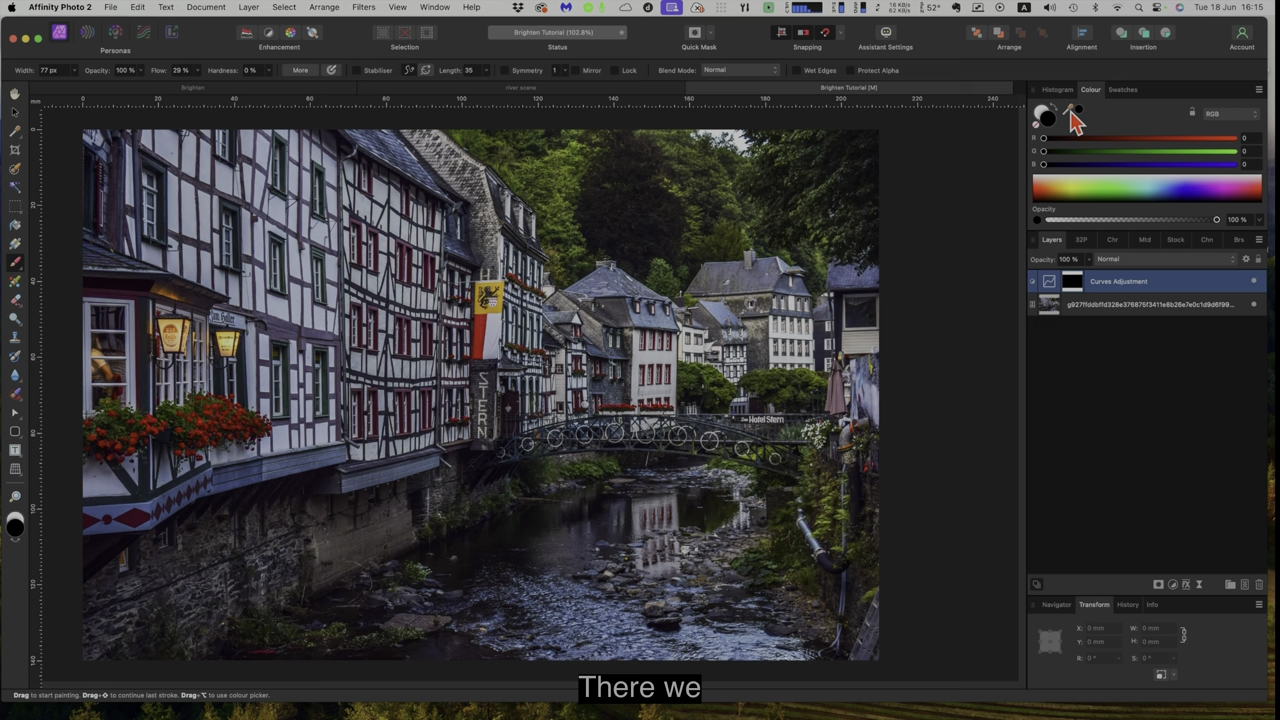
mouse_move(1071, 117)
left_mouse_down()
mouse_move(1046, 97)
mouse_move(1060, 137)
left_mouse_up()
left_click(1081, 114)
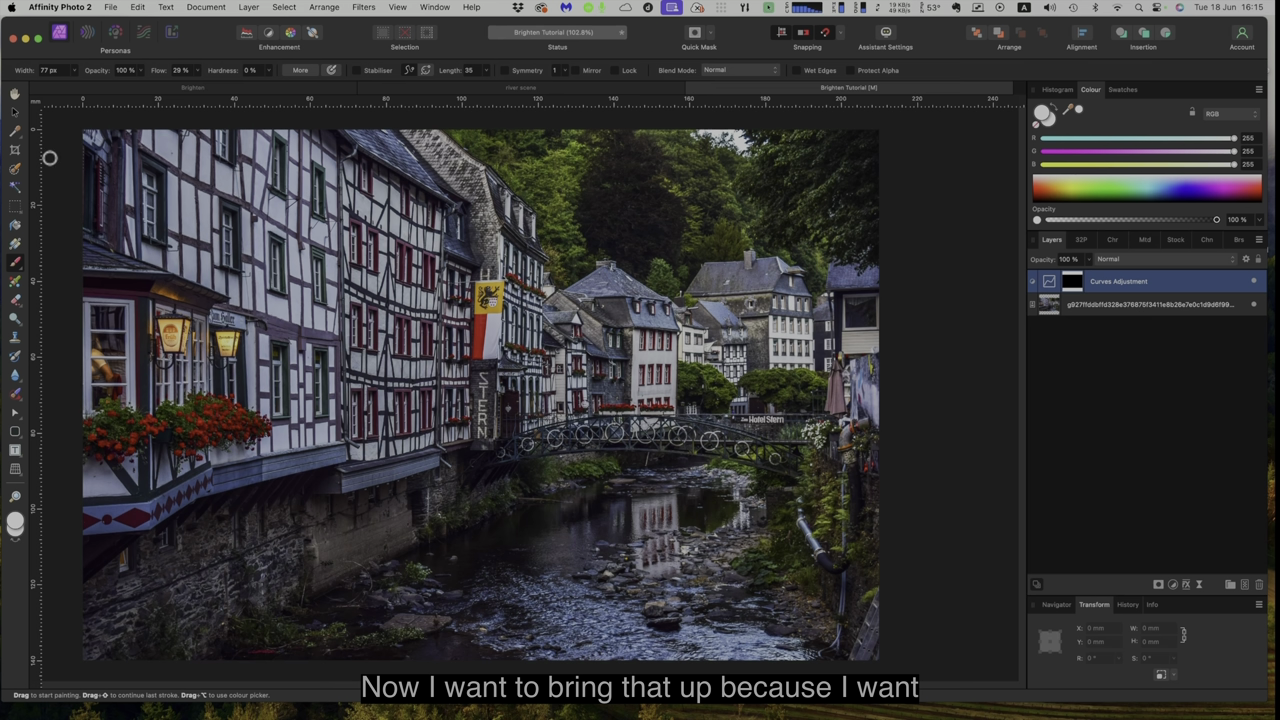
left_click(74, 72)
left_click_drag(86, 92, 96, 92)
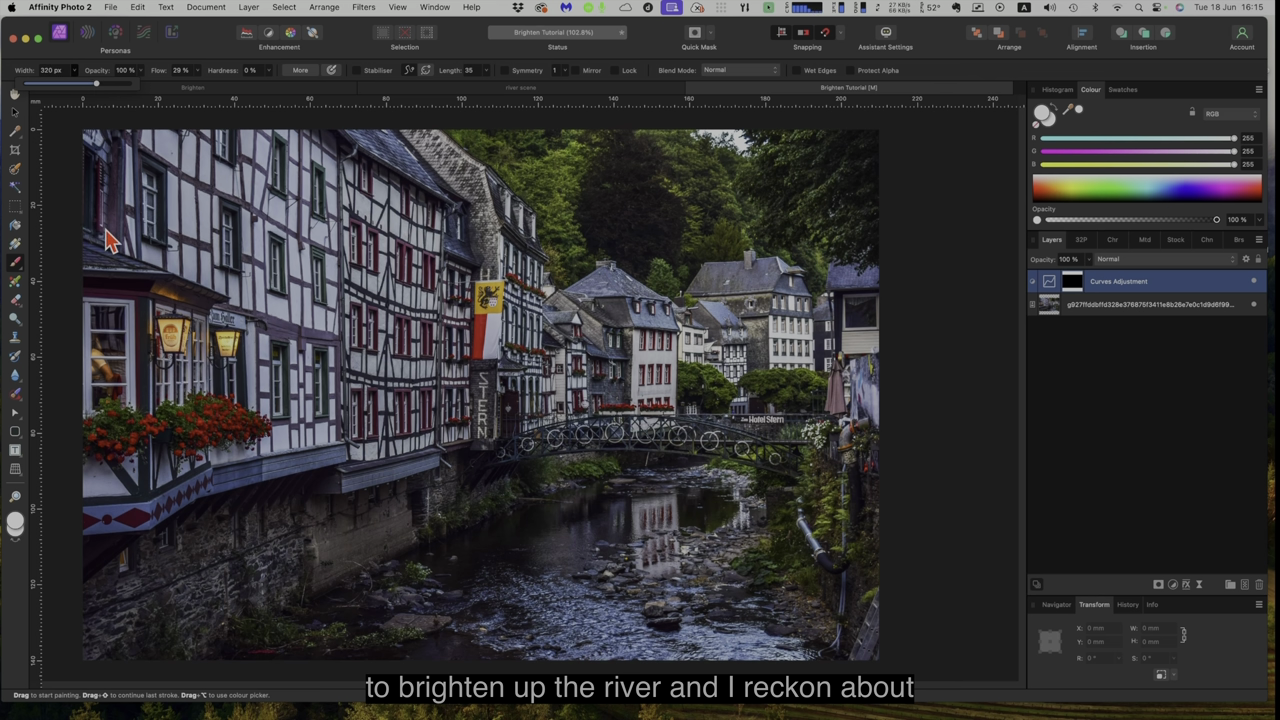
- Choose the standard Paint Brush and paint brightening onto the lower stone wall
left_click(20, 268)
left_click(55, 266)
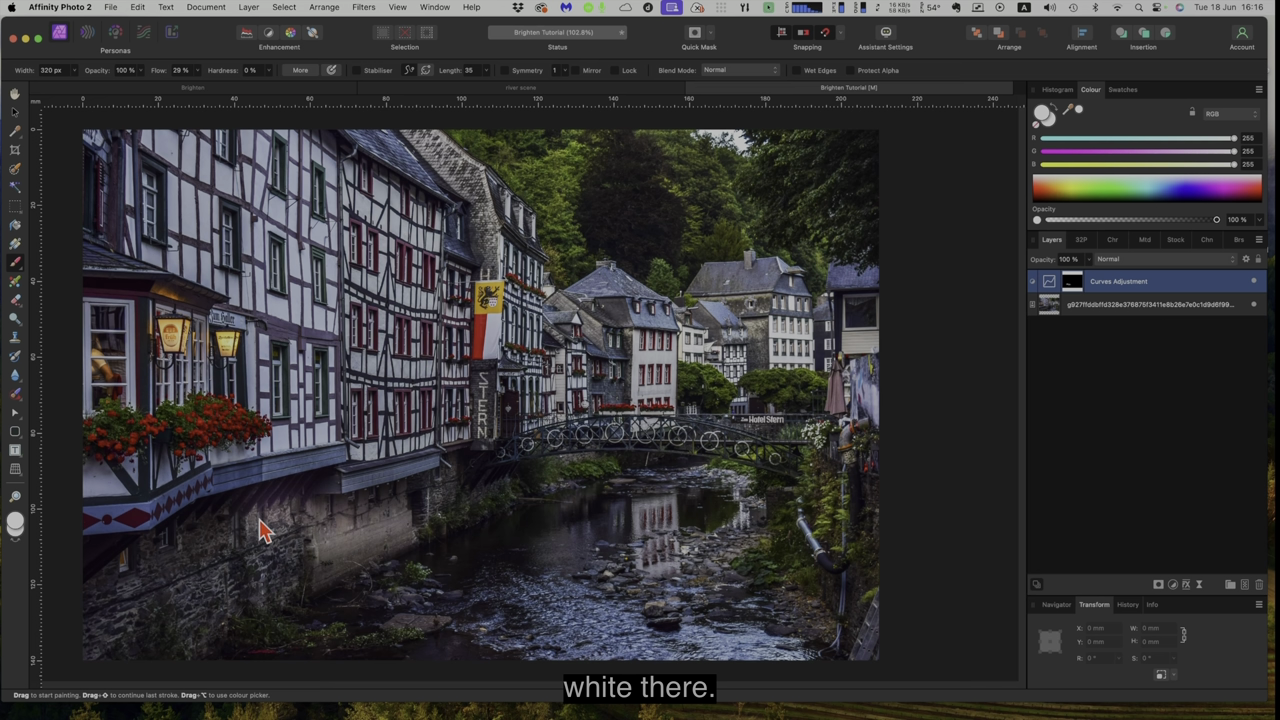
mouse_move(240, 535)
left_mouse_down()
mouse_move(97, 592)
mouse_move(241, 546)
mouse_move(129, 594)
mouse_move(288, 535)
mouse_move(292, 552)
mouse_move(147, 593)
mouse_move(281, 592)
mouse_move(289, 585)
mouse_move(146, 626)
mouse_move(139, 637)
mouse_move(188, 636)
mouse_move(146, 644)
mouse_move(127, 641)
mouse_move(118, 590)
left_mouse_up()
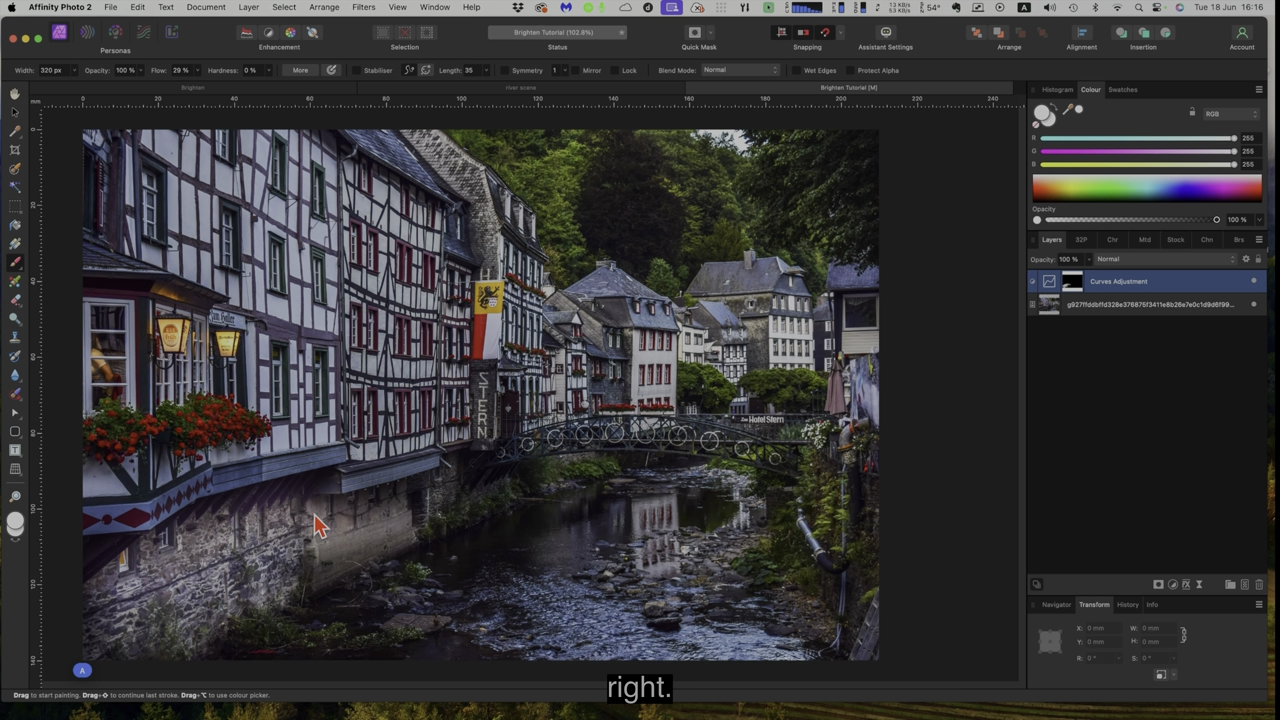
mouse_move(318, 540)
left_mouse_down()
mouse_move(285, 564)
mouse_move(329, 558)
mouse_move(279, 584)
mouse_move(327, 574)
mouse_move(221, 630)
mouse_move(125, 647)
mouse_move(438, 644)
mouse_move(213, 661)
left_mouse_up()
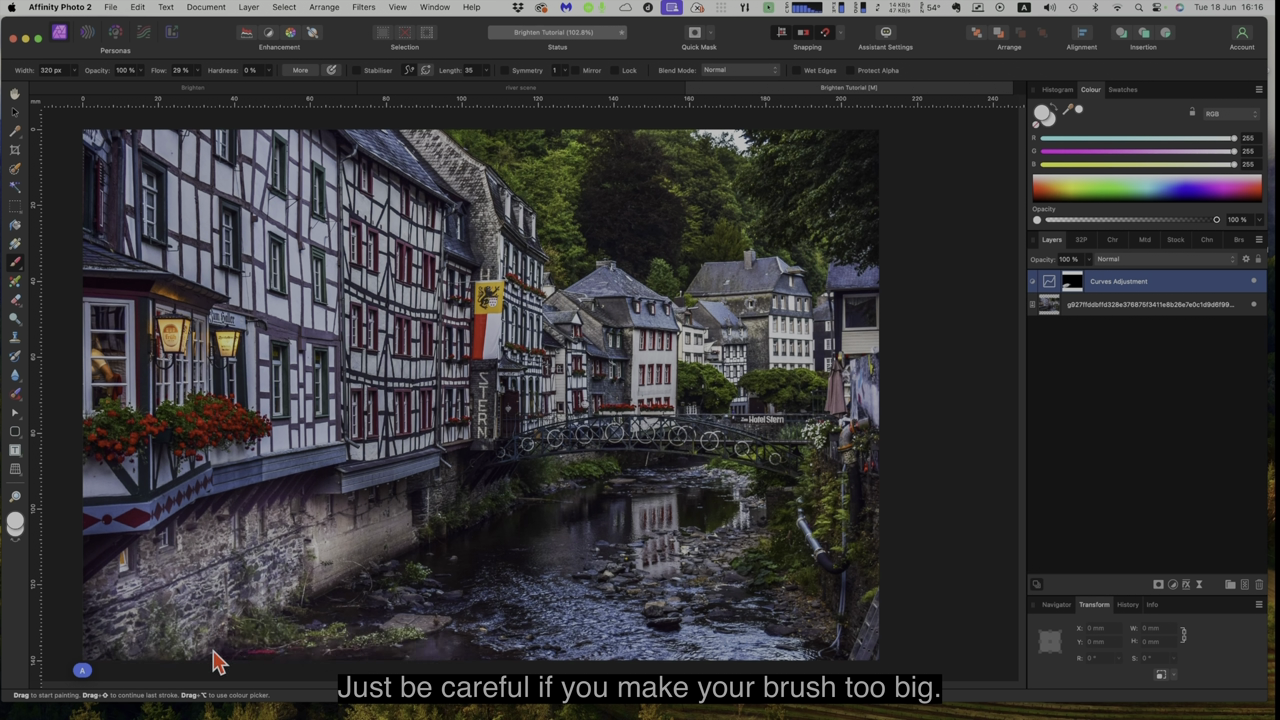
- Brighten the riverbank rocks, river bed, right-bank rocks and reflections in the water
mouse_move(398, 662)
left_mouse_down()
mouse_move(491, 651)
mouse_move(331, 629)
mouse_move(378, 605)
mouse_move(373, 630)
mouse_move(343, 583)
mouse_move(395, 562)
mouse_move(394, 514)
mouse_move(347, 520)
mouse_move(454, 489)
mouse_move(446, 503)
mouse_move(466, 508)
mouse_move(430, 530)
left_mouse_up()
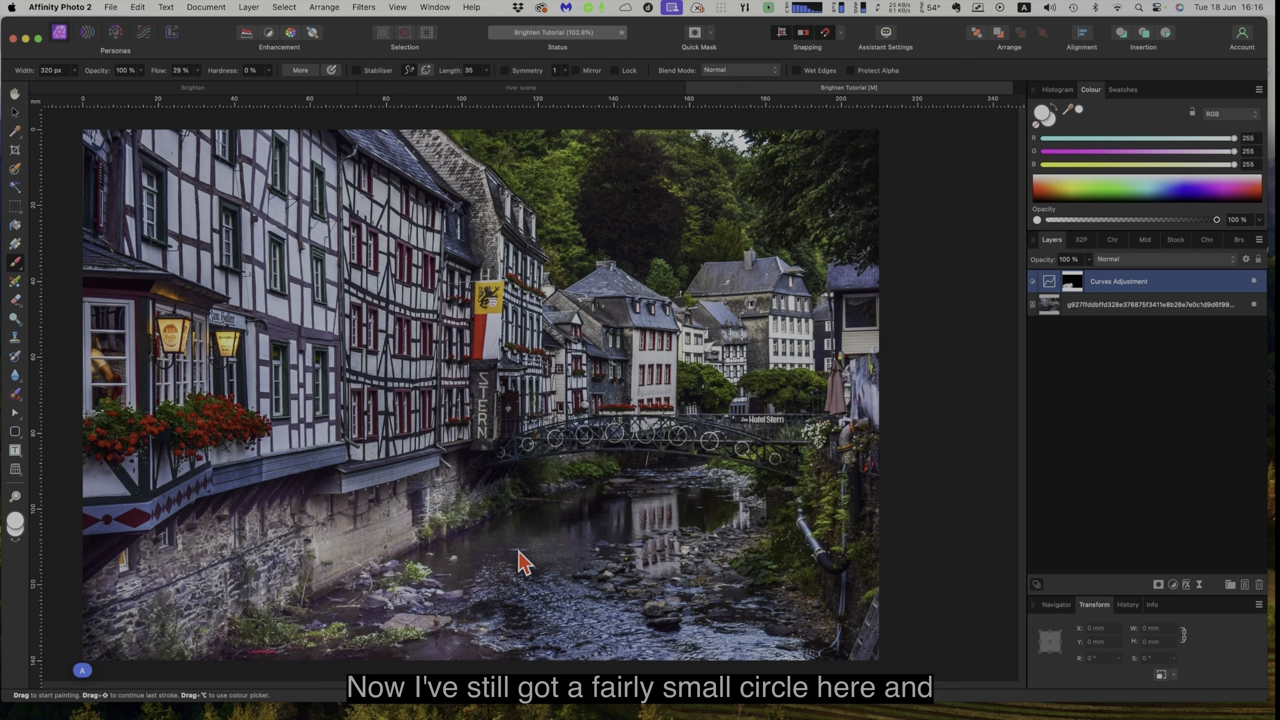
mouse_move(517, 570)
left_mouse_down()
mouse_move(506, 586)
mouse_move(526, 597)
mouse_move(517, 620)
mouse_move(612, 637)
mouse_move(494, 645)
mouse_move(605, 660)
mouse_move(783, 645)
mouse_move(597, 620)
mouse_move(634, 606)
mouse_move(818, 633)
left_mouse_up()
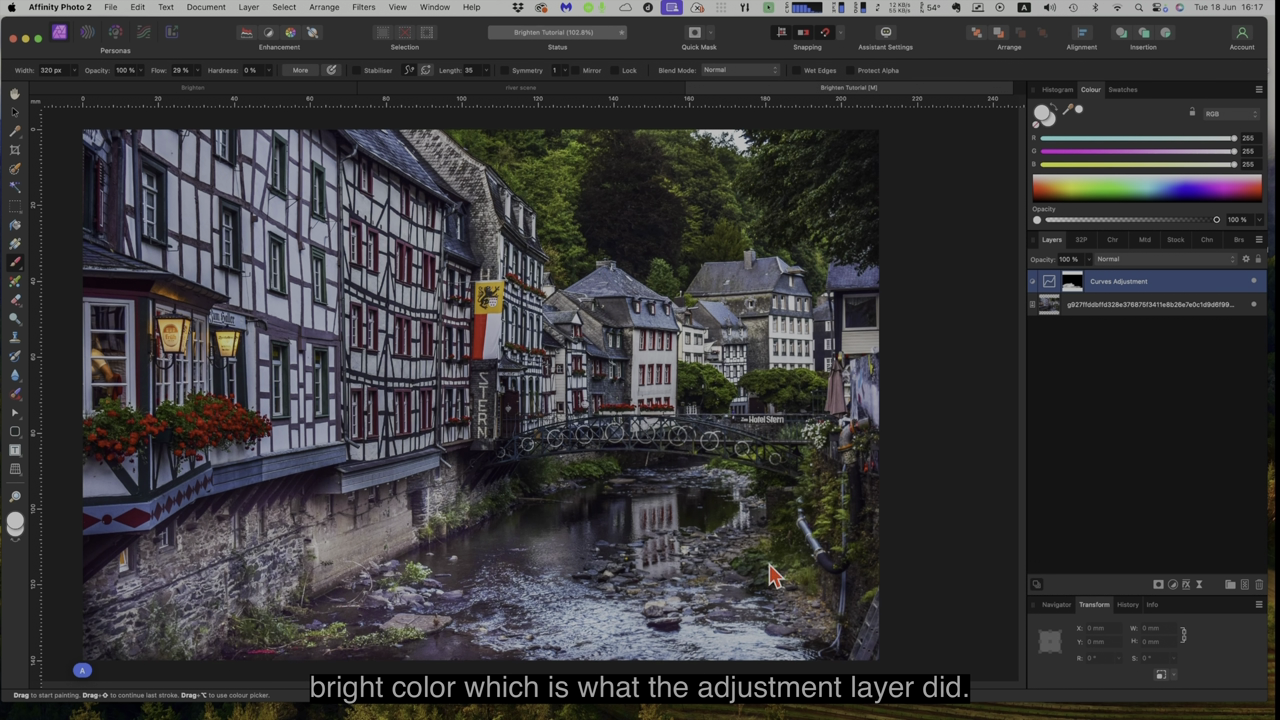
mouse_move(750, 545)
left_mouse_down()
mouse_move(692, 587)
mouse_move(775, 606)
mouse_move(721, 577)
mouse_move(745, 581)
mouse_move(665, 569)
mouse_move(686, 553)
mouse_move(626, 555)
mouse_move(703, 573)
left_mouse_up()
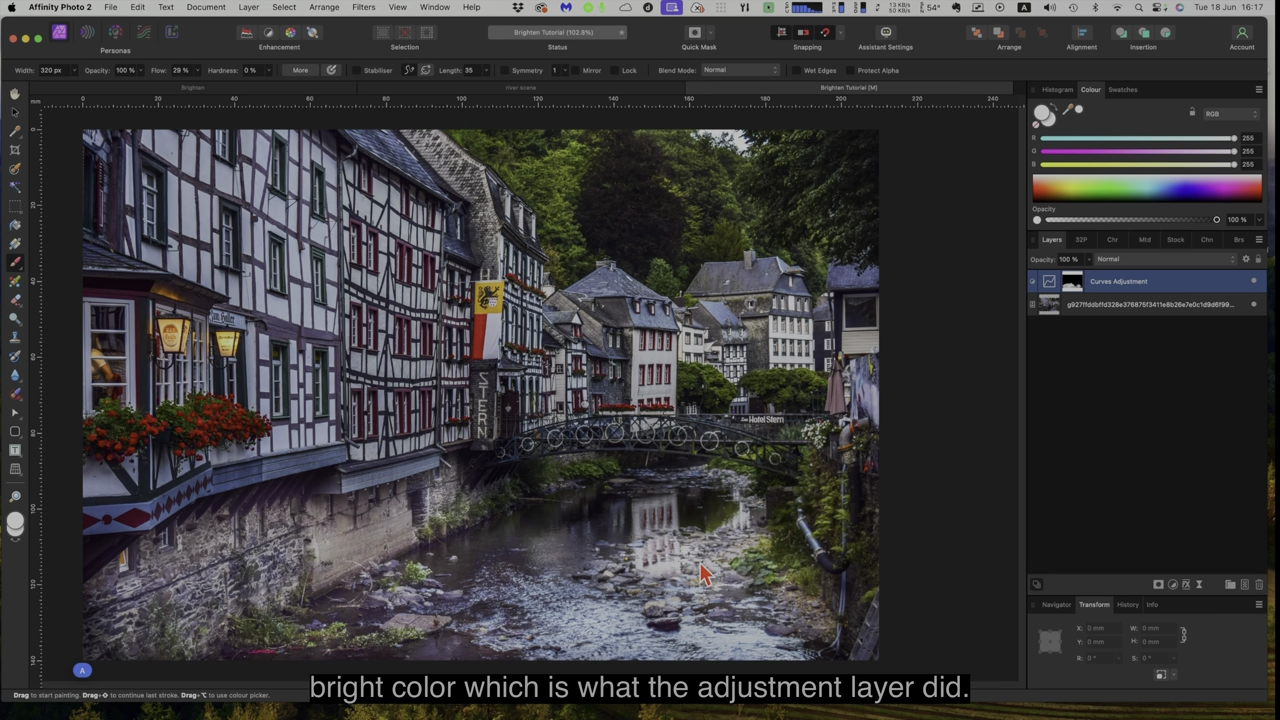
mouse_move(637, 541)
left_mouse_down()
mouse_move(573, 529)
mouse_move(724, 511)
mouse_move(595, 492)
mouse_move(629, 489)
mouse_move(519, 538)
mouse_move(492, 540)
mouse_move(543, 500)
mouse_move(478, 515)
left_mouse_up()
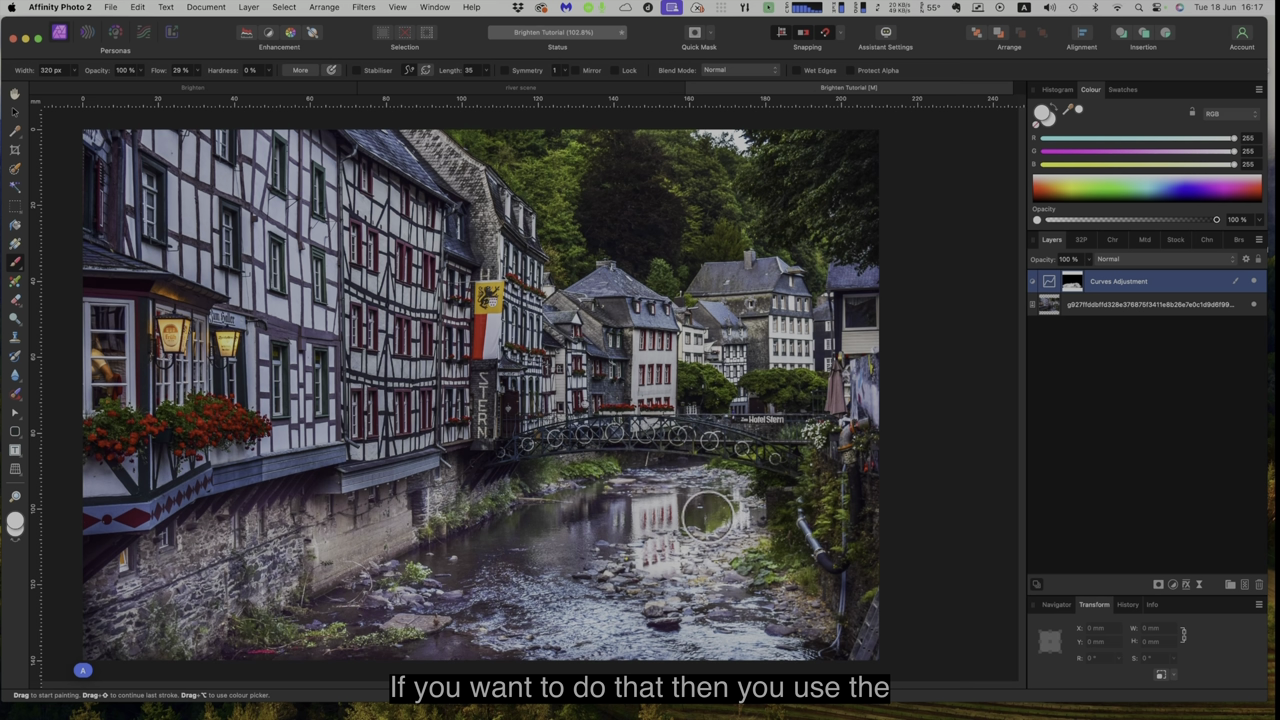
- Shrink the brush twice with [ down to about 196.5 px
key("bracketleft")
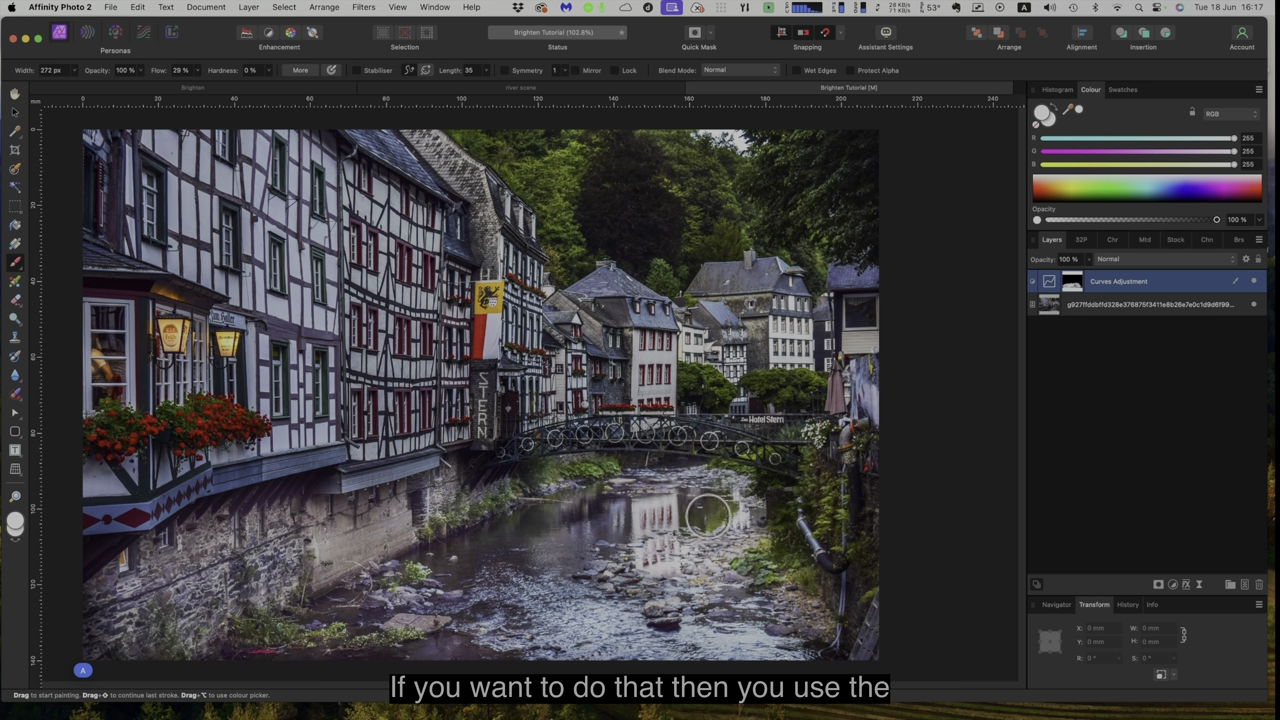
key("bracketleft")
key("bracketleft")
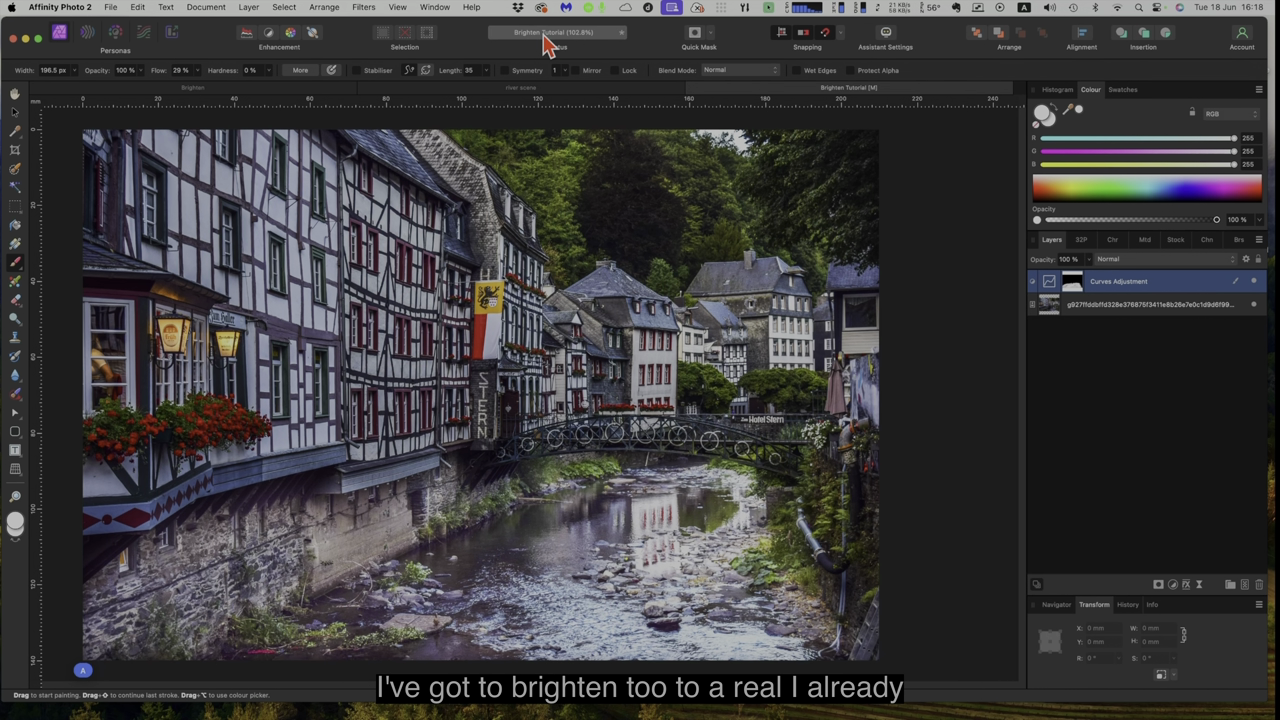
- Save the village photo document with File > Save
left_click(109, 10)
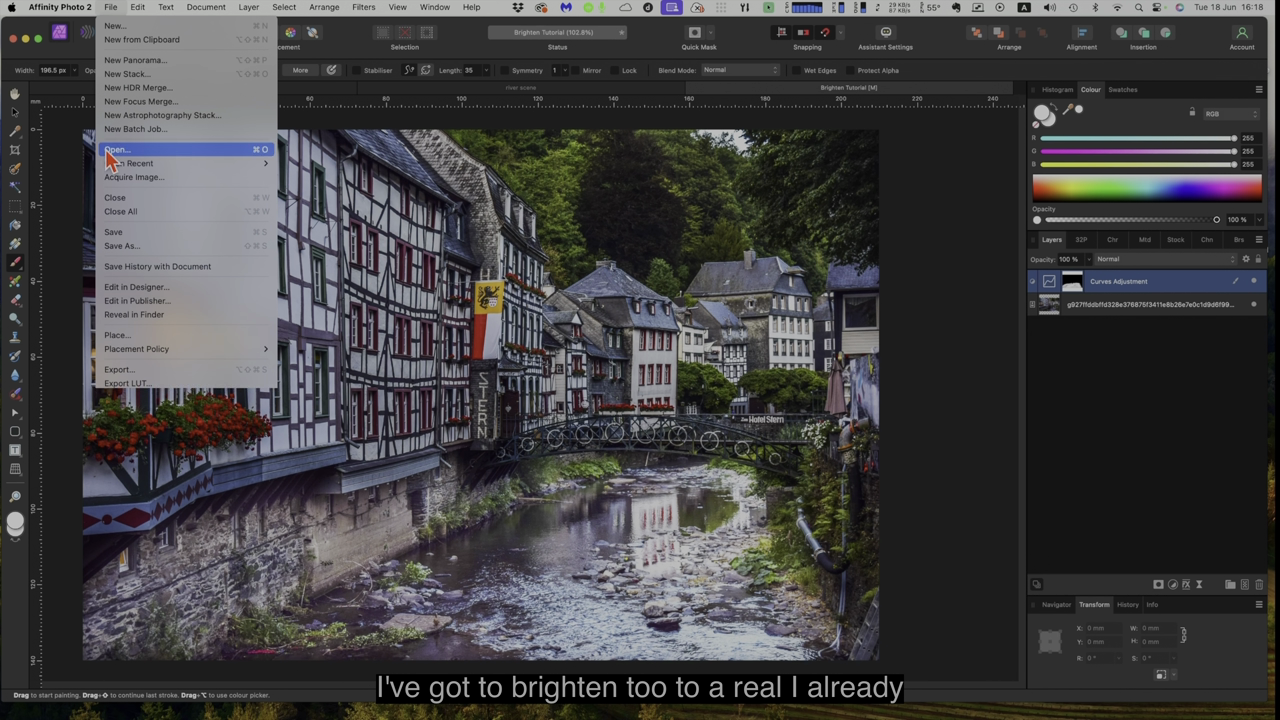
left_click(114, 232)
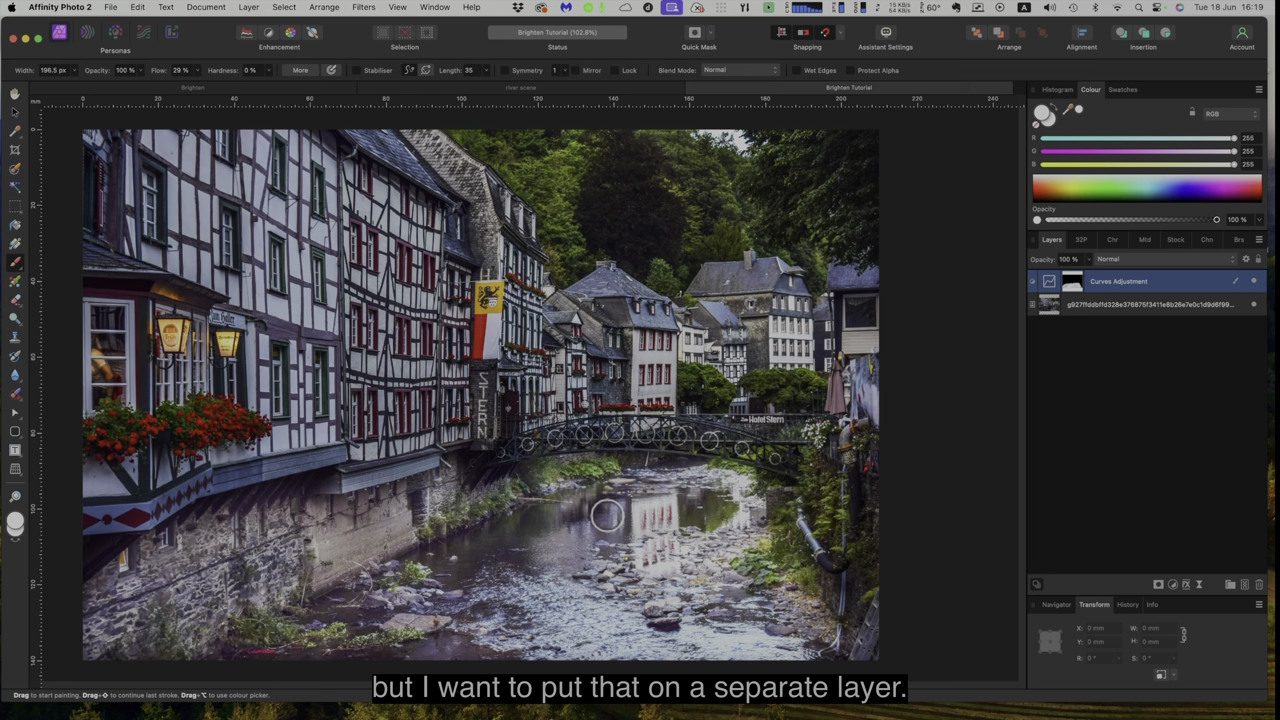
- Add a second Curves layer, drag its point steeply up-left, and close the Curves dialog
left_click(1175, 587)
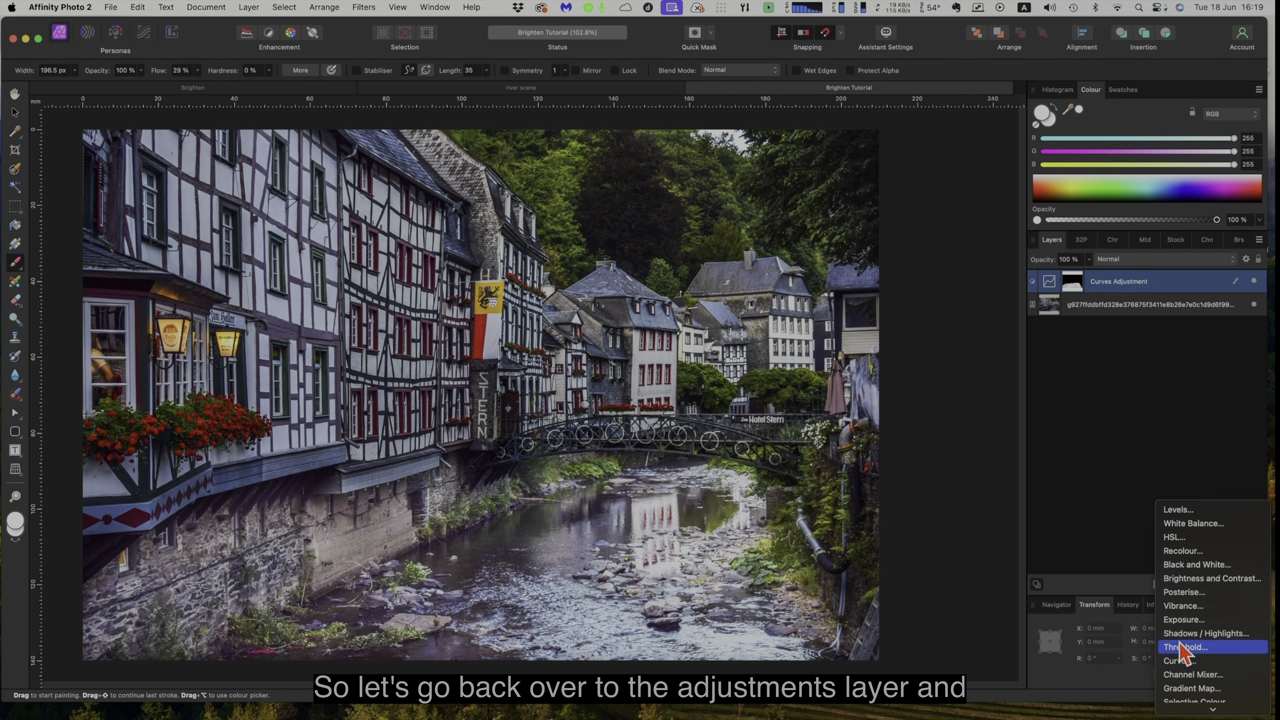
scroll(1183, 650, "down", 1)
left_click(1176, 635)
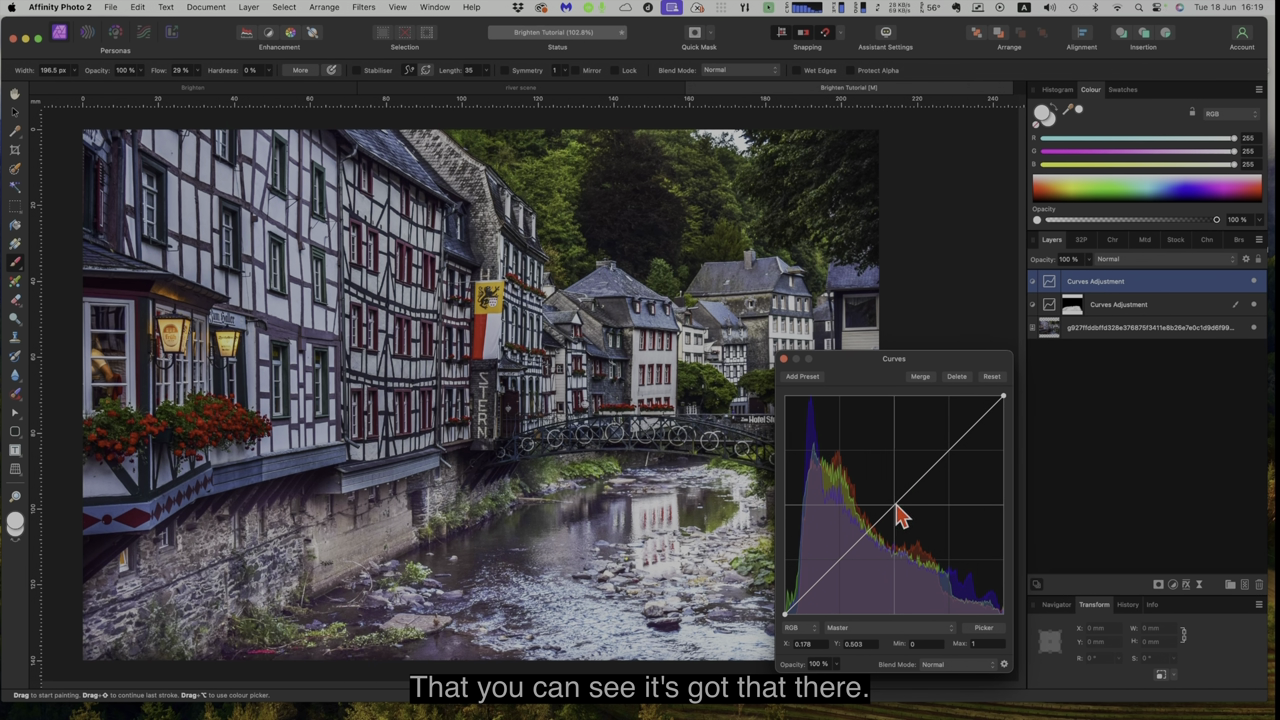
left_click_drag(897, 510, 822, 505)
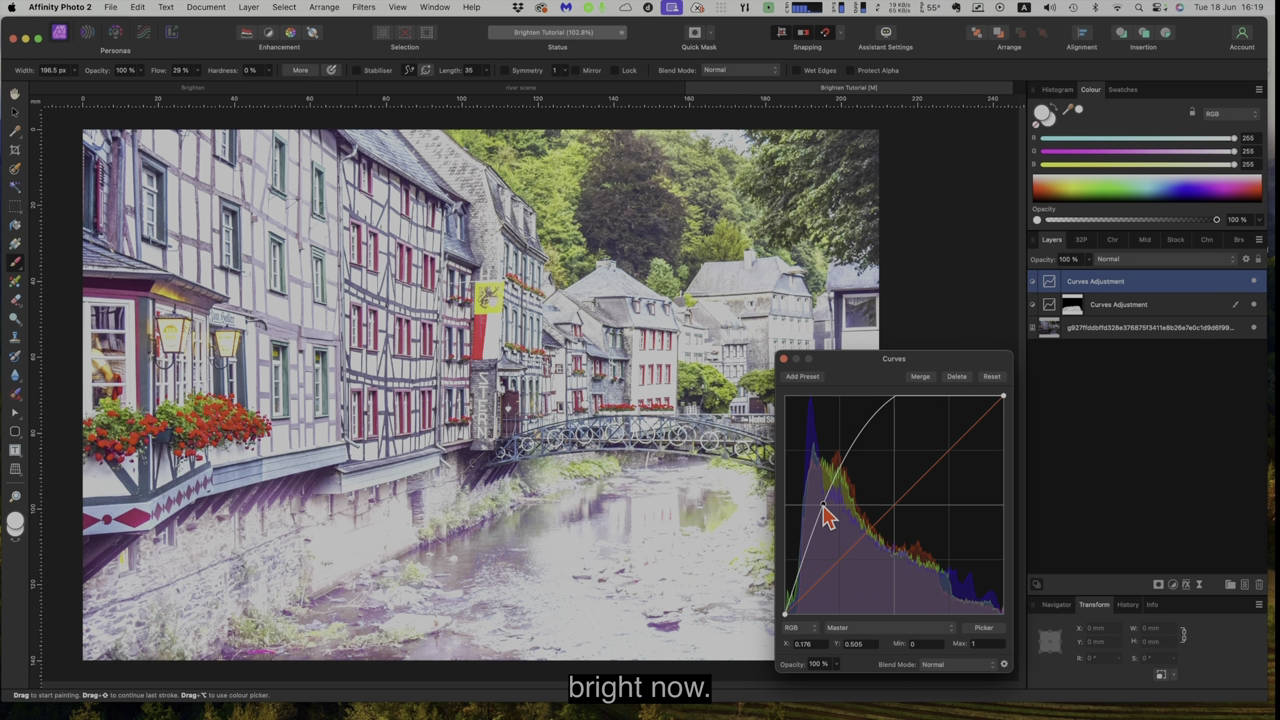
left_click_drag(824, 507, 825, 507)
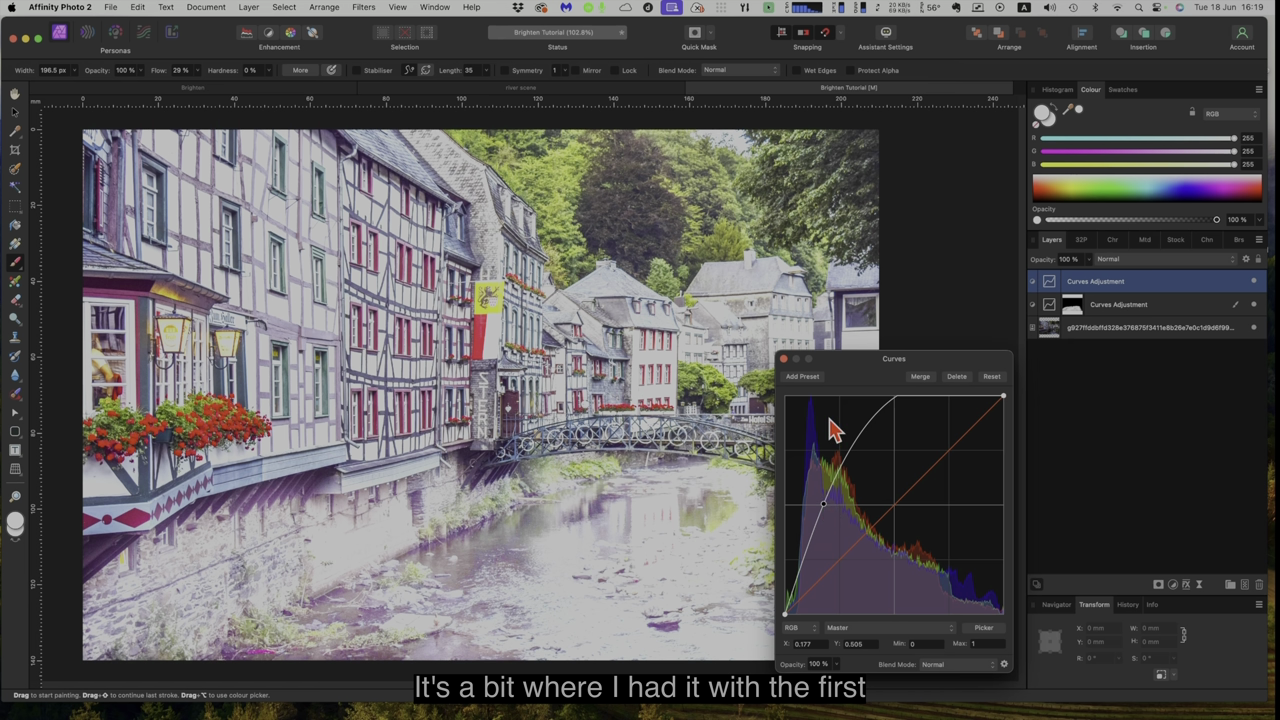
left_click(783, 359)
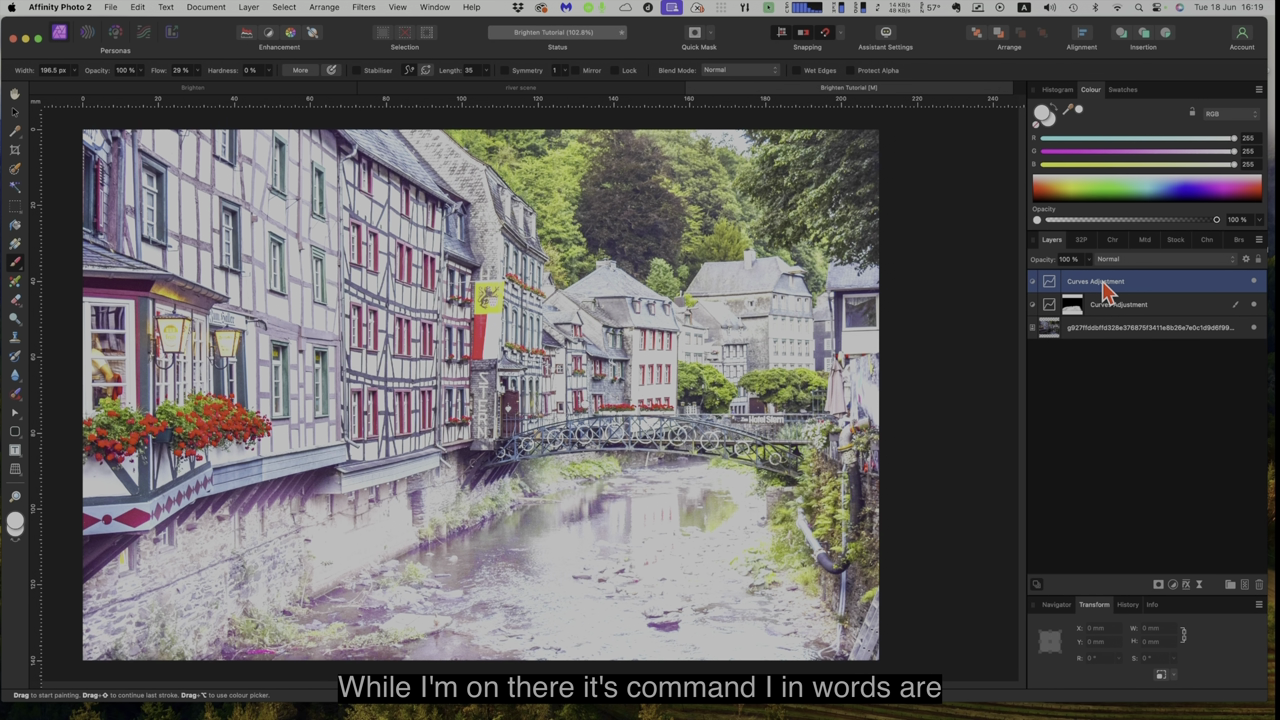
- Invert the second Curves layer's mask with Cmd+I to hide its brightening
key("super+i")
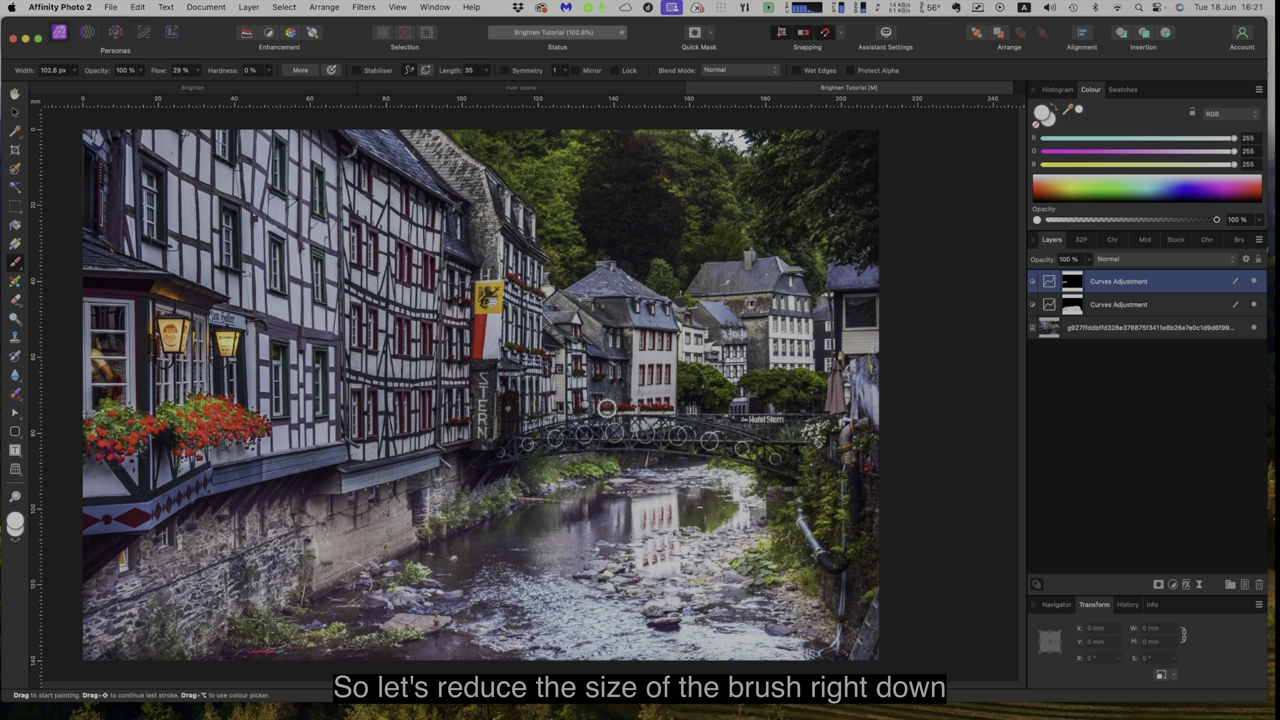
- With a smaller brush, paint white on the top Curves mask over the left house's lamp
key("bracketleft")
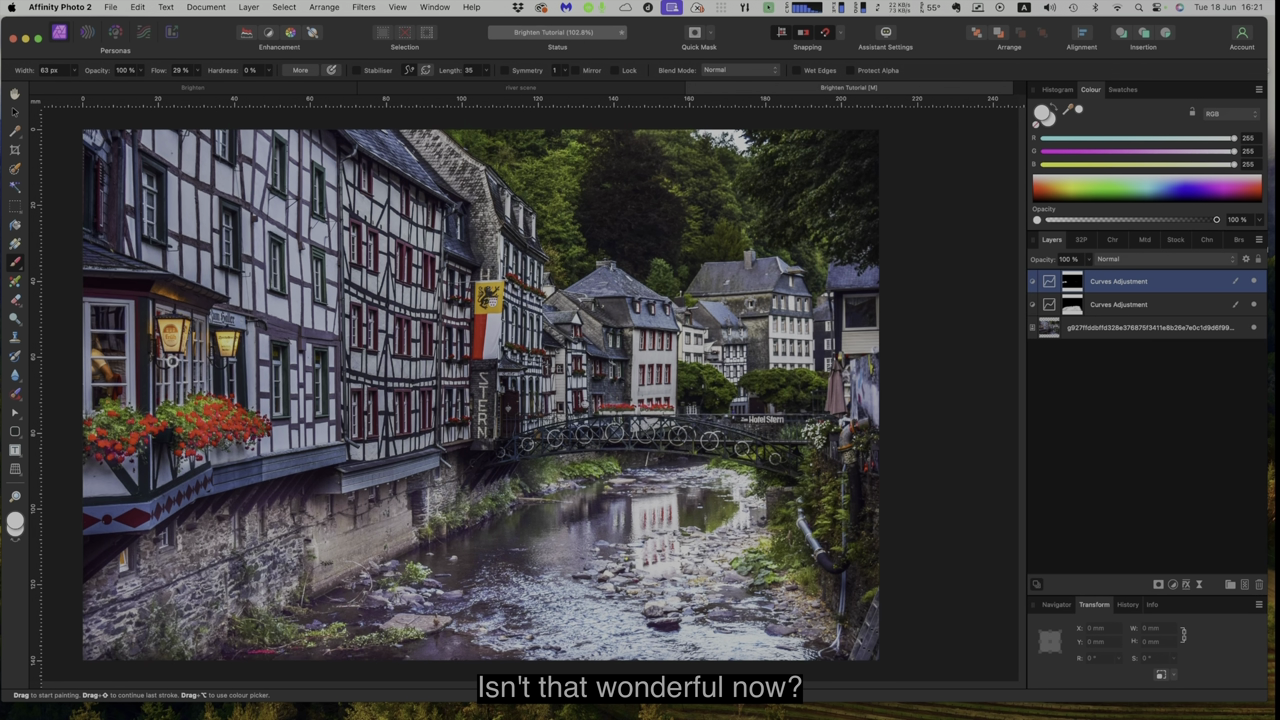
left_click(227, 347)
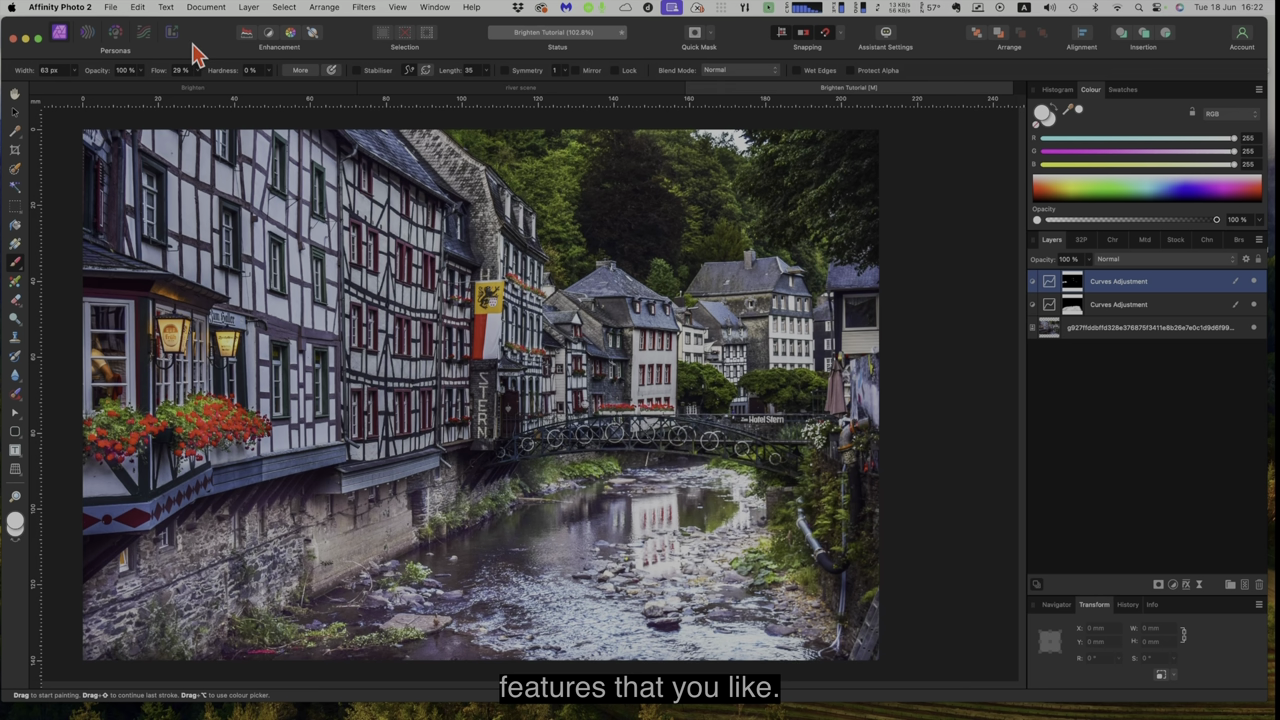
- Save the document, then select both Curves adjustment layers together
left_click(110, 7)
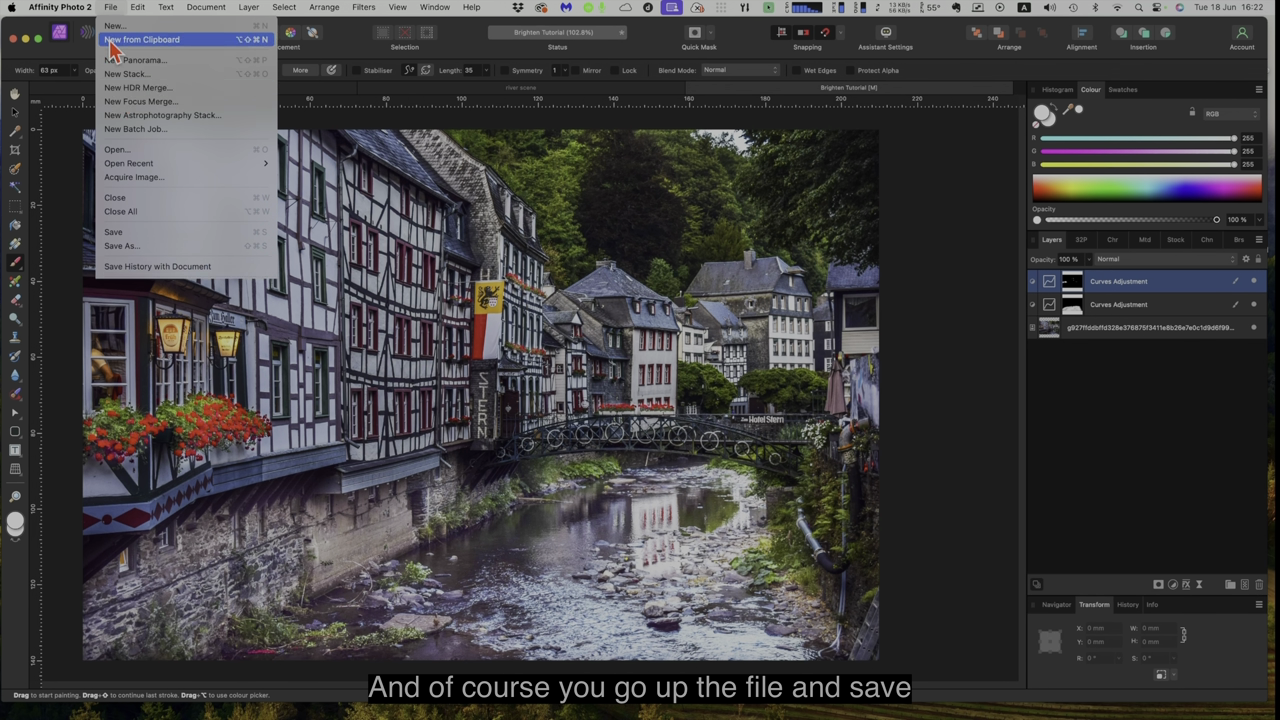
left_click(130, 231)
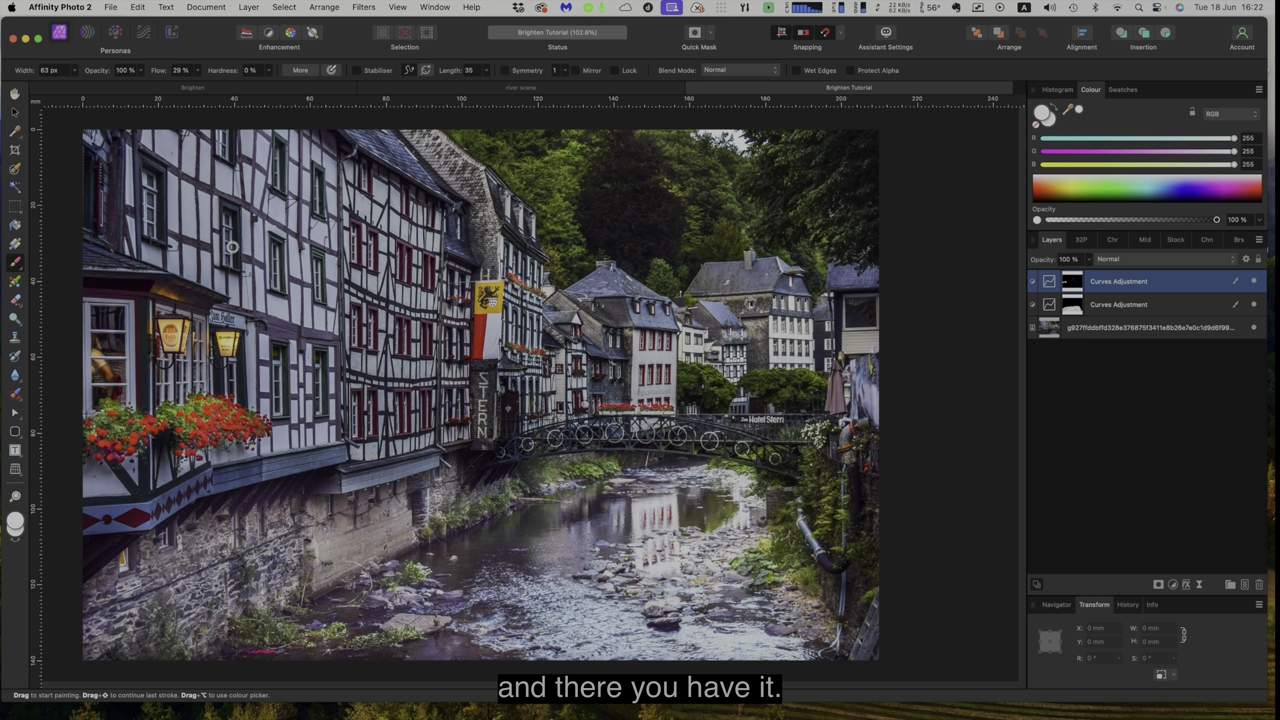
left_click(1172, 316, "shift")
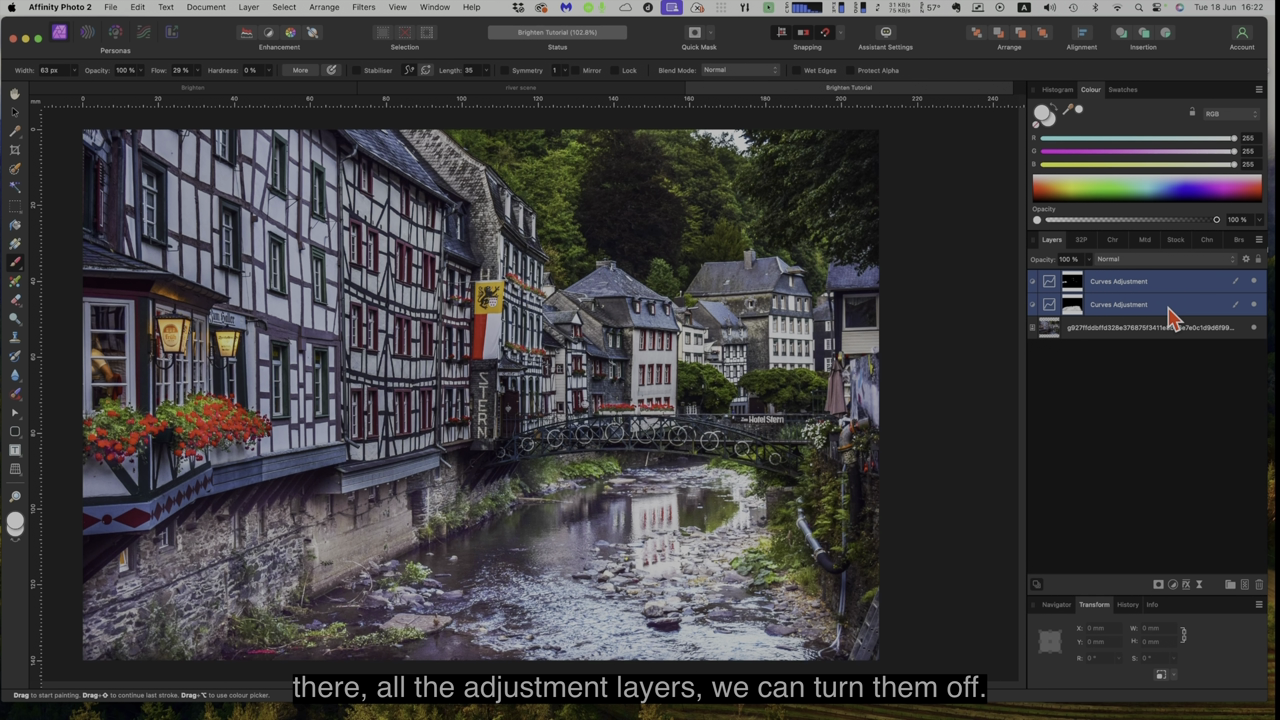
- Toggle the Curves adjustments off and on to compare with the original, leaving them visible
left_click(1254, 283)
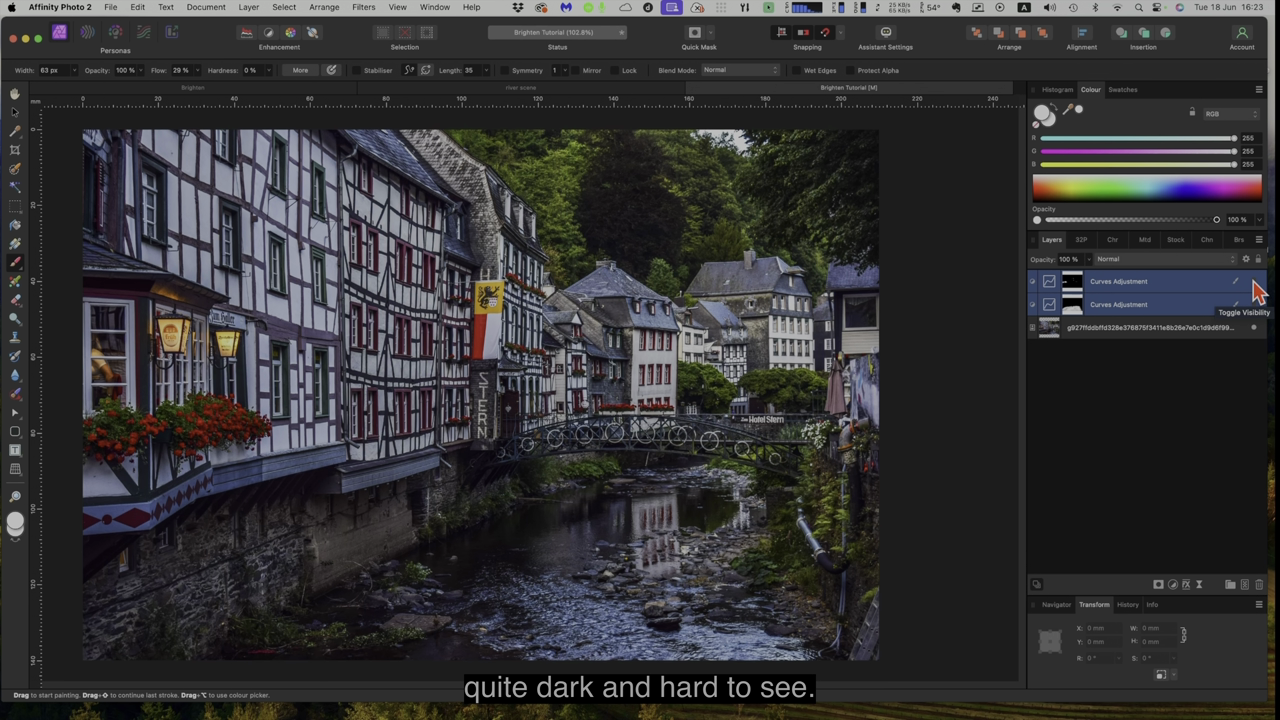
left_click(1254, 283)
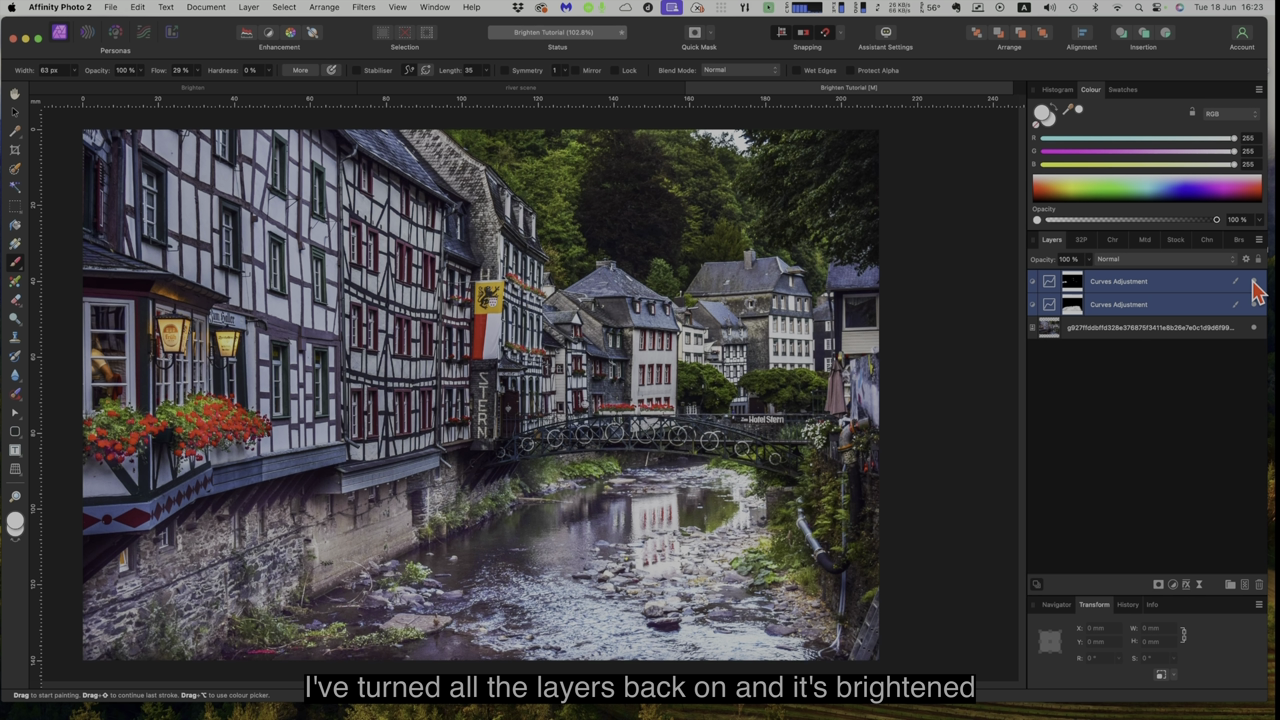
left_click(1254, 283)
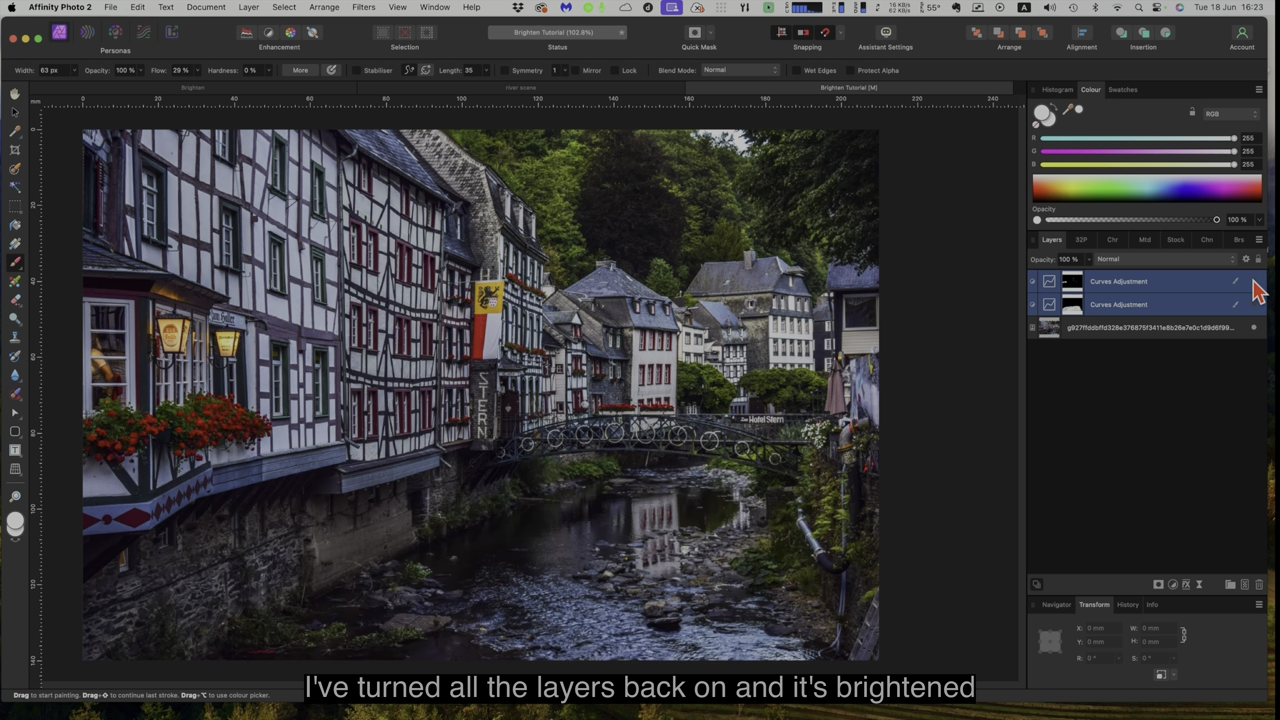
left_click(1254, 283)
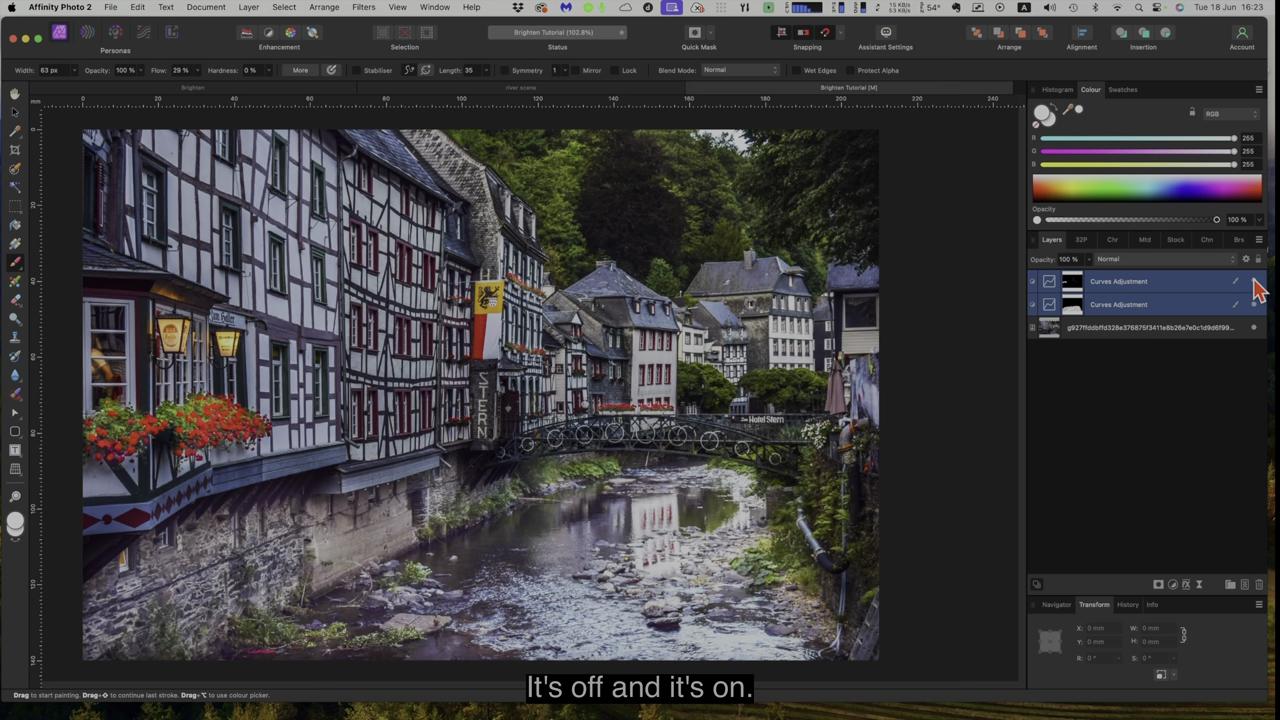